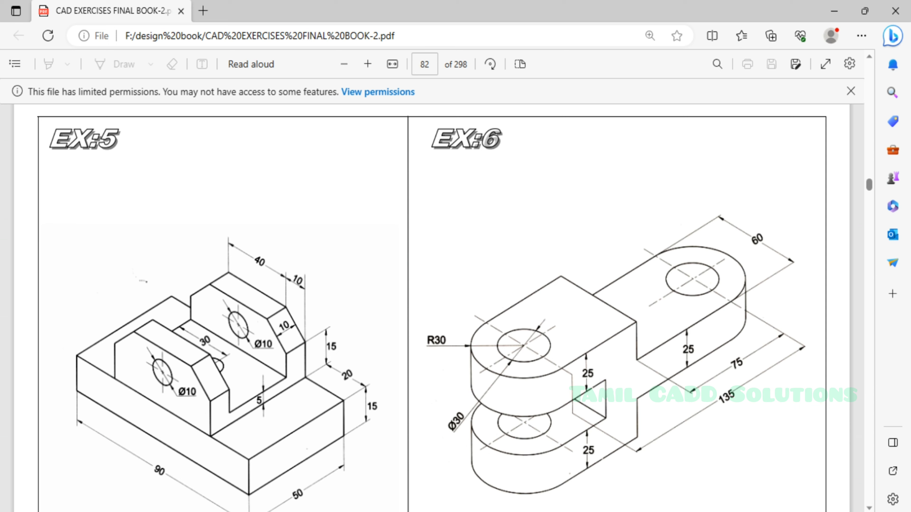
Work out the part's overall length in the calculator as 30+135+30.
{"action": "key", "text": "alt+Tab"}
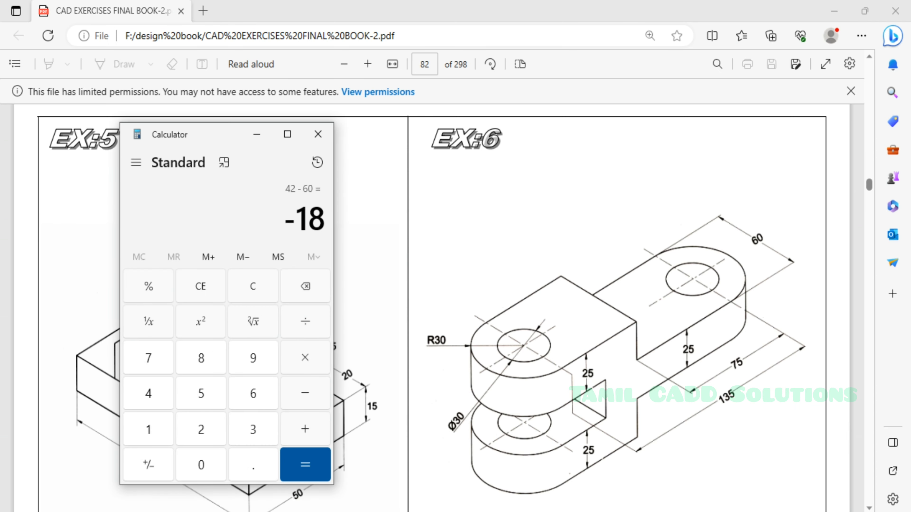
{"action": "key", "text": "Escape"}
{"action": "type", "text": "30+1"}
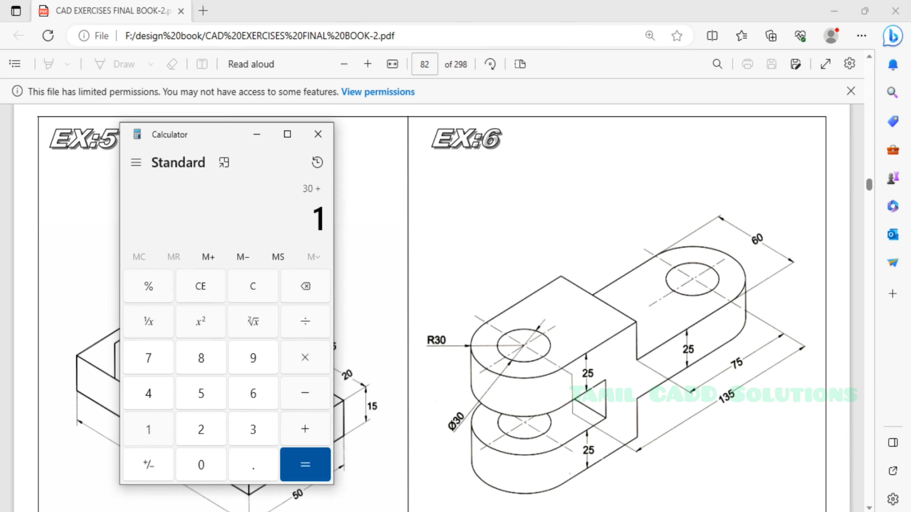
{"action": "type", "text": "35+30"}
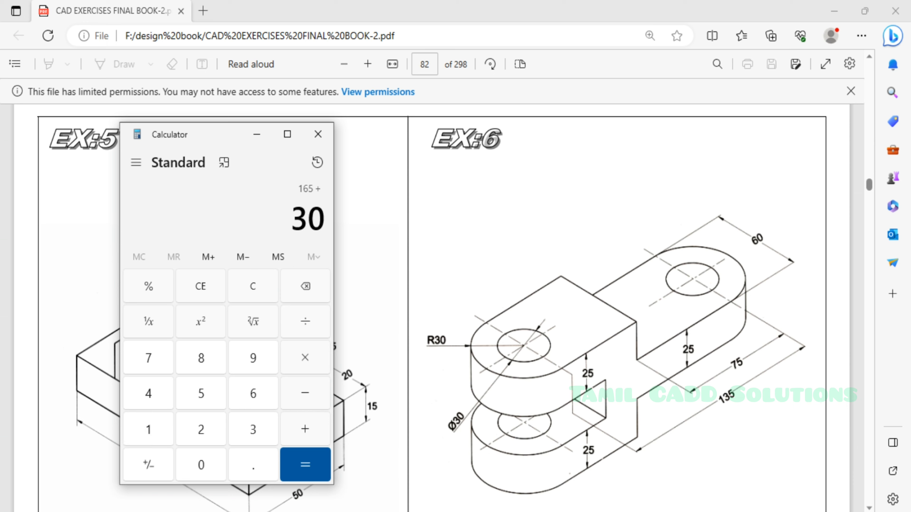
{"action": "key", "text": "Return"}
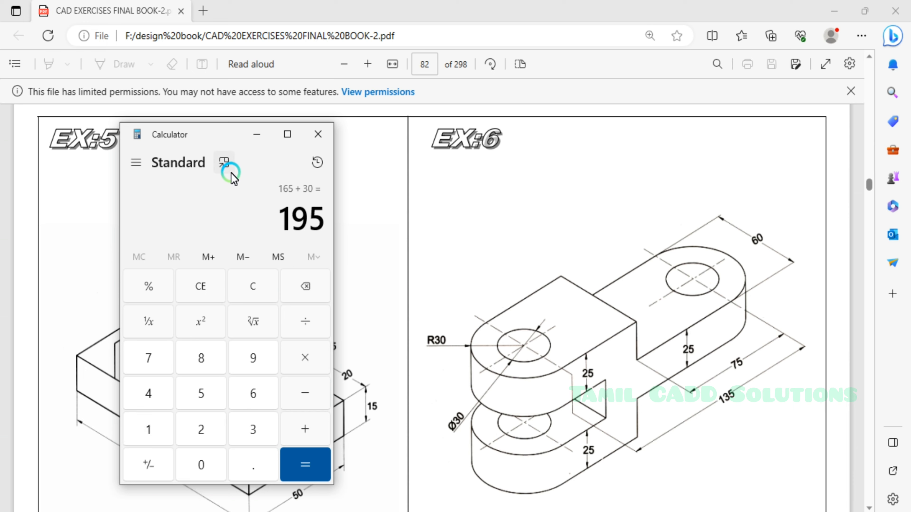
{"action": "left_click", "coordinate": [258, 136]}
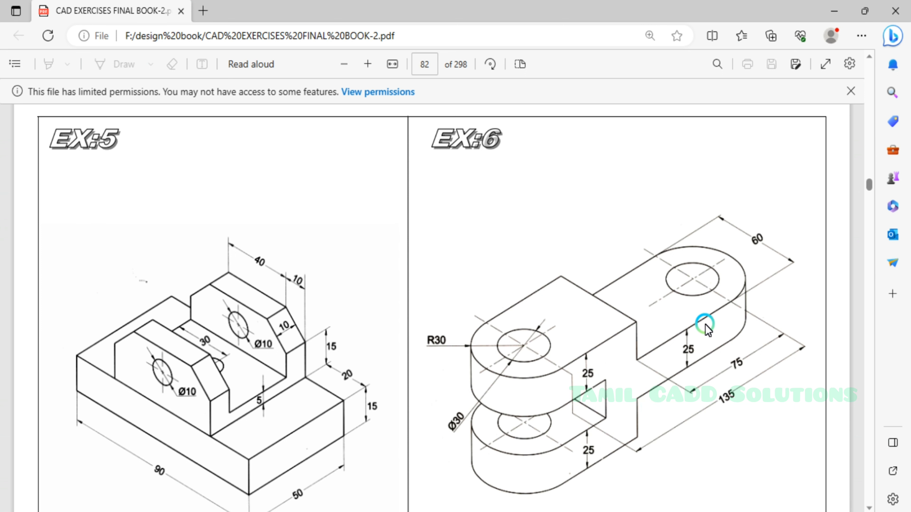
Switch to AutoCAD, start a new drawing and save it in Documents as 3D Model 06.
{"action": "left_click", "coordinate": [309, 511]}
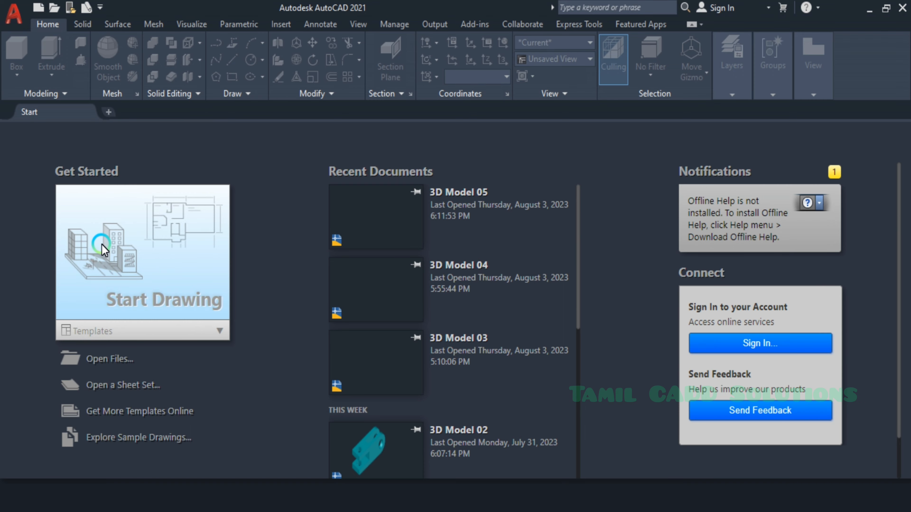
{"action": "left_click", "coordinate": [106, 248]}
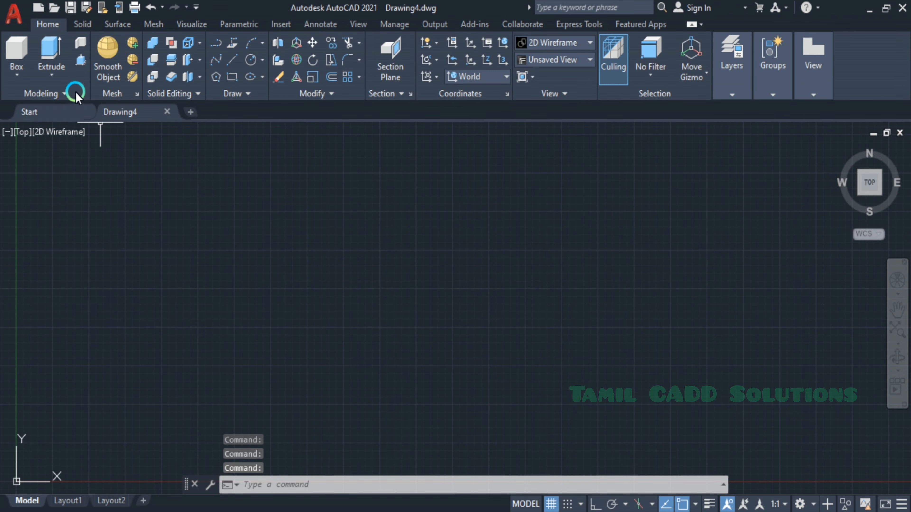
{"action": "left_click", "coordinate": [70, 6]}
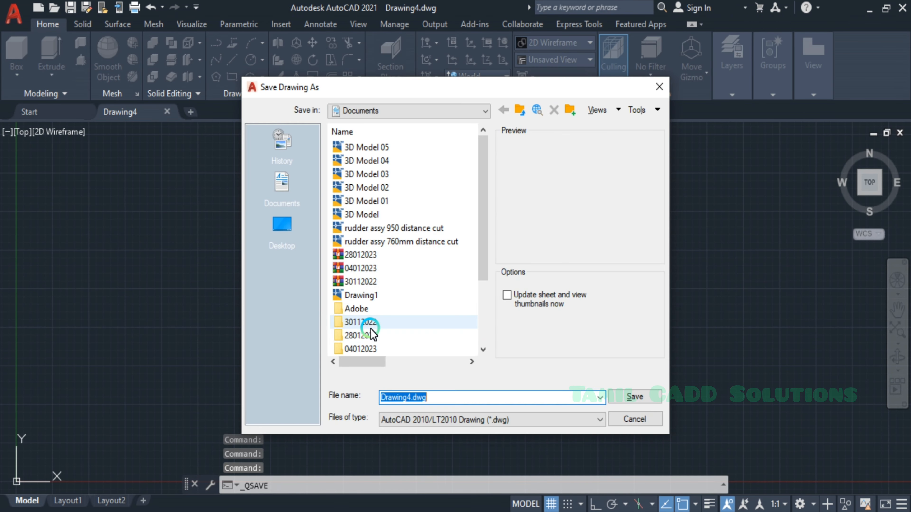
{"action": "left_click", "coordinate": [366, 147]}
{"action": "left_click", "coordinate": [416, 397]}
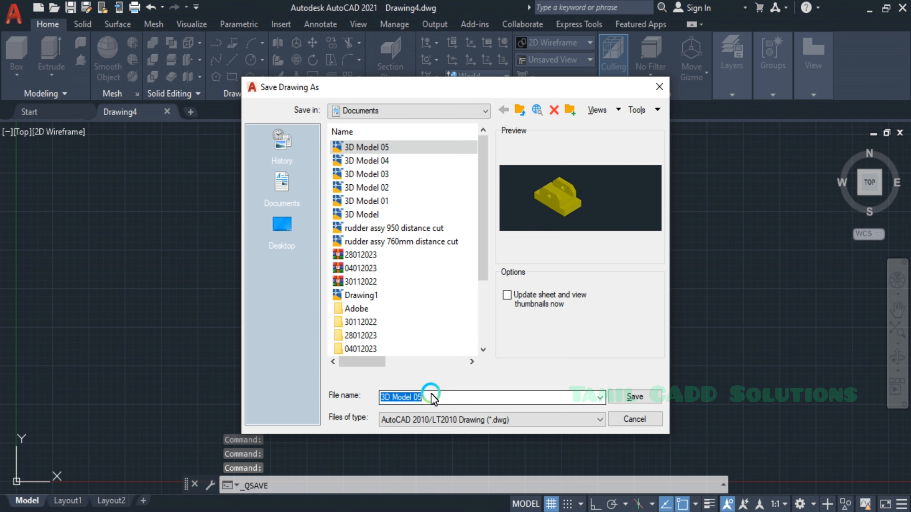
{"action": "left_click", "coordinate": [435, 399]}
{"action": "key", "text": "BackSpace"}
{"action": "type", "text": "6"}
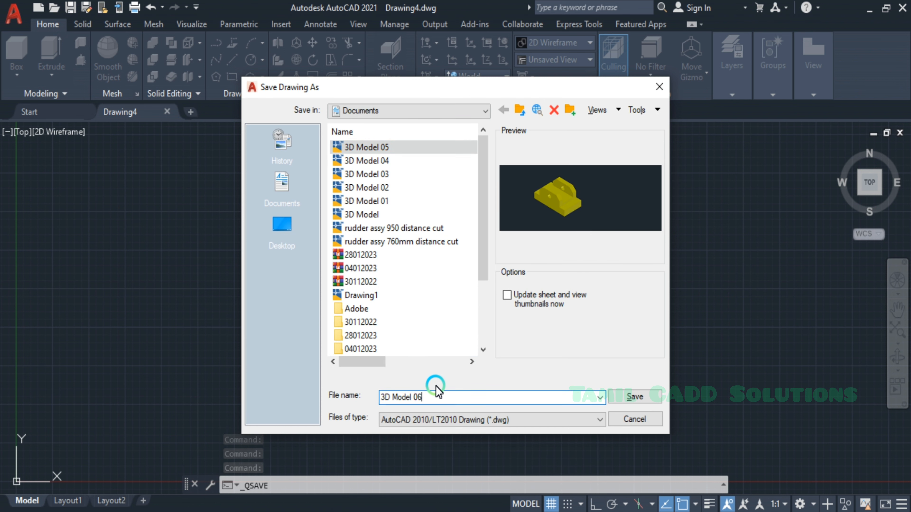
{"action": "key", "text": "Return"}
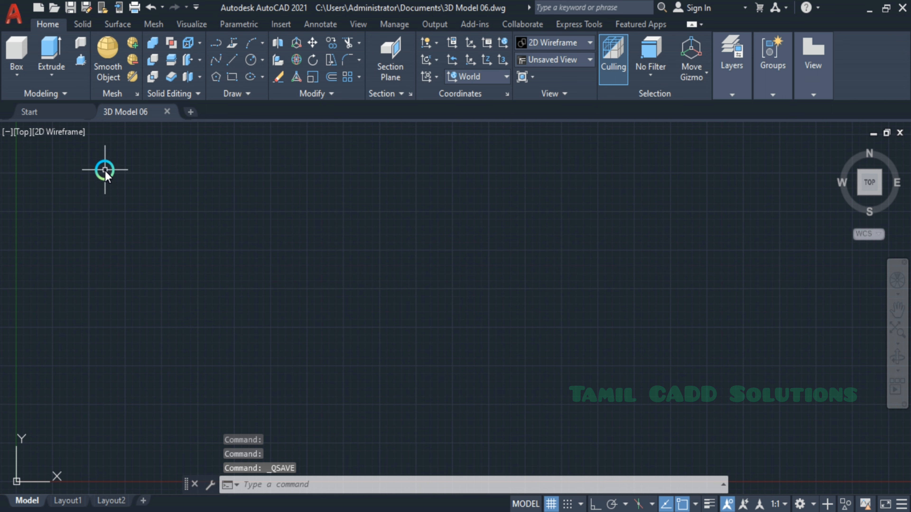
Set the drawing units to millimeters with a length precision of 0.0.
{"action": "type", "text": "UN"}
{"action": "key", "text": "Return"}
{"action": "left_click", "coordinate": [376, 264]}
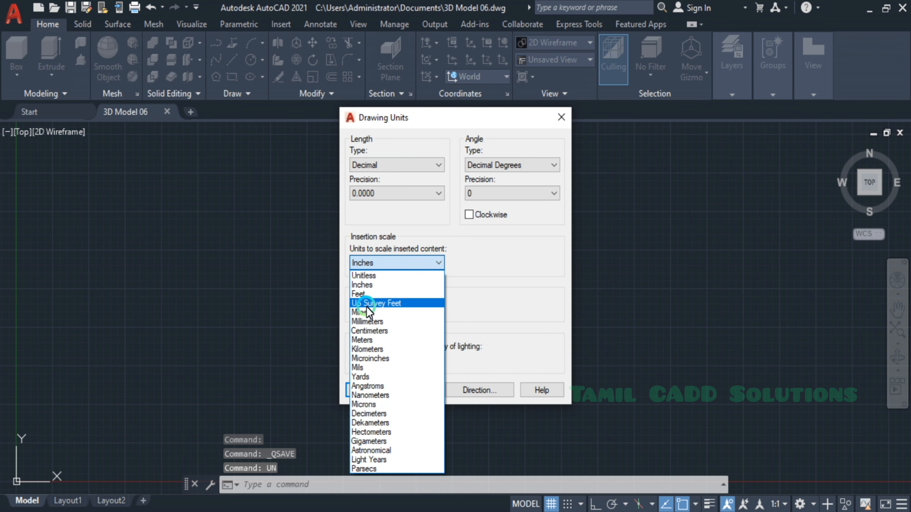
{"action": "left_click", "coordinate": [364, 321]}
{"action": "left_click", "coordinate": [363, 194]}
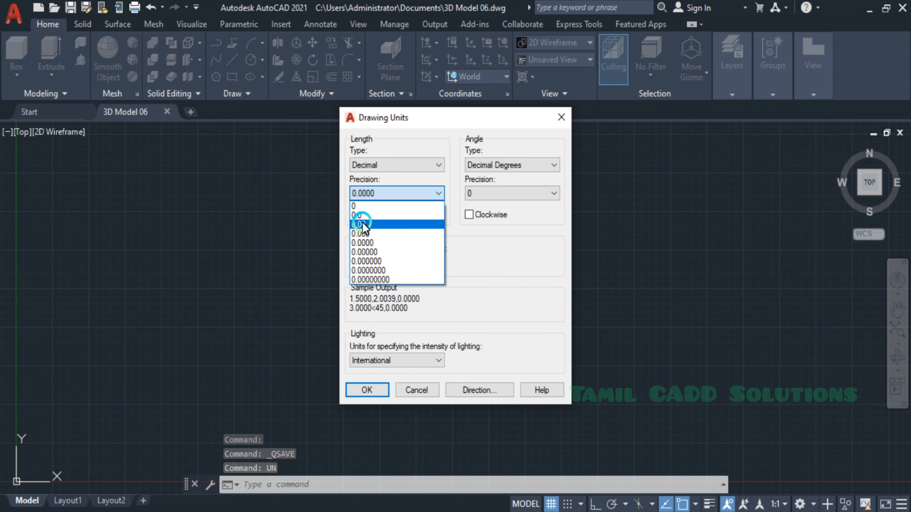
{"action": "left_click", "coordinate": [363, 224]}
{"action": "left_click", "coordinate": [366, 390]}
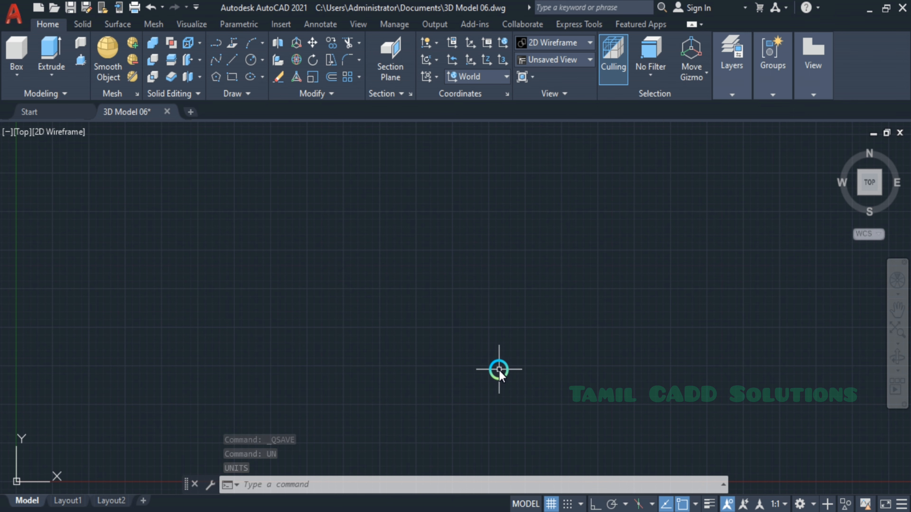
Switch the viewport to the Front view.
{"action": "left_click", "coordinate": [22, 132]}
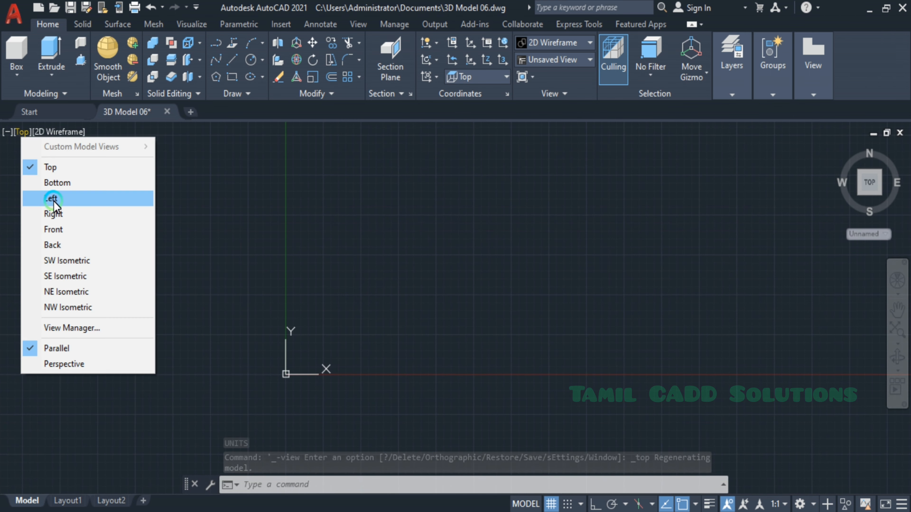
{"action": "left_click", "coordinate": [54, 230]}
{"action": "middle_click_drag", "start_coordinate": [463, 277], "coordinate": [337, 360]}
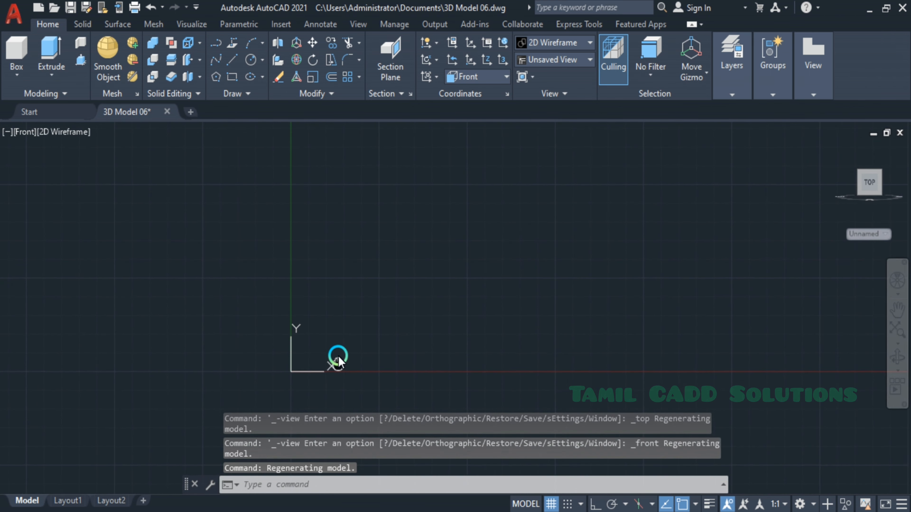
{"action": "type", "text": "l"}
{"action": "key", "text": "Return"}
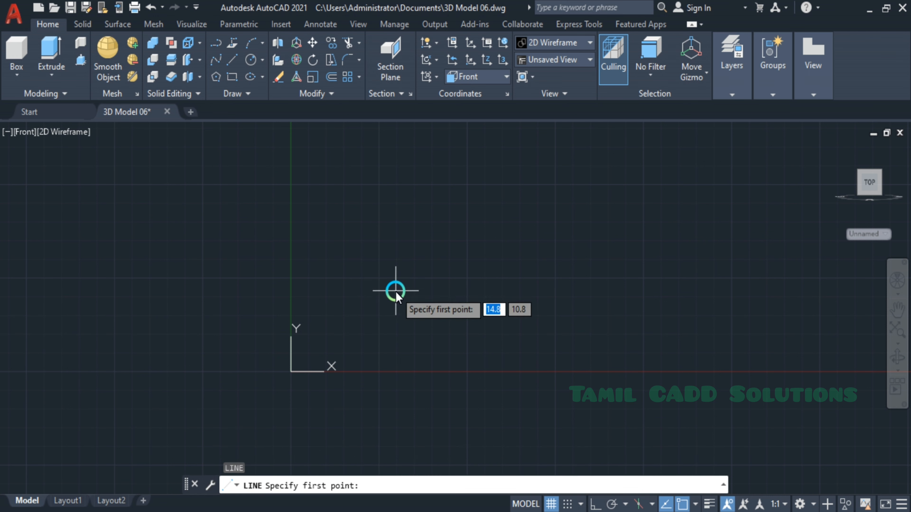
{"action": "key", "text": "alt+Tab"}
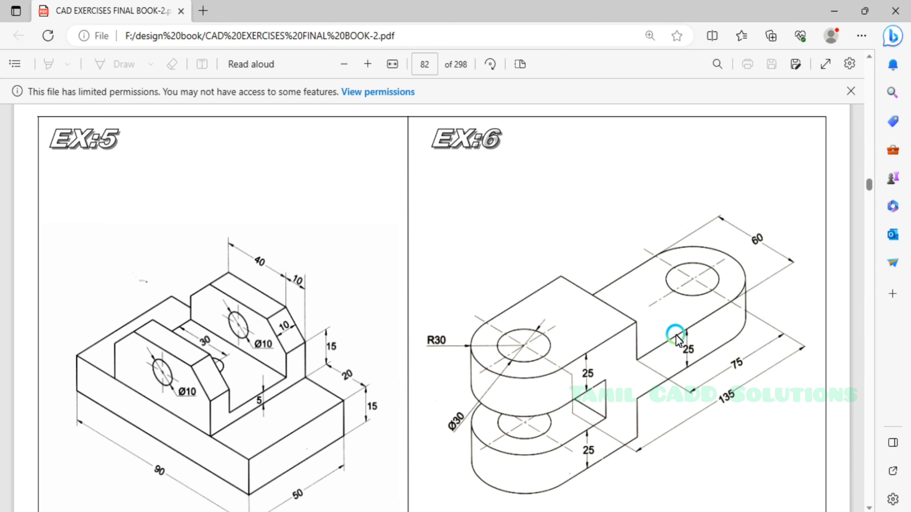
{"action": "left_click", "coordinate": [827, 16]}
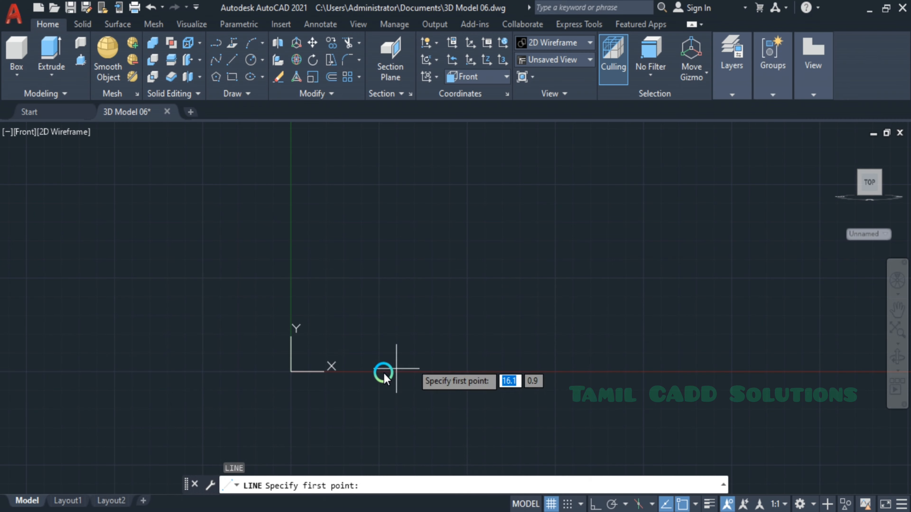
{"action": "key", "text": "Escape"}
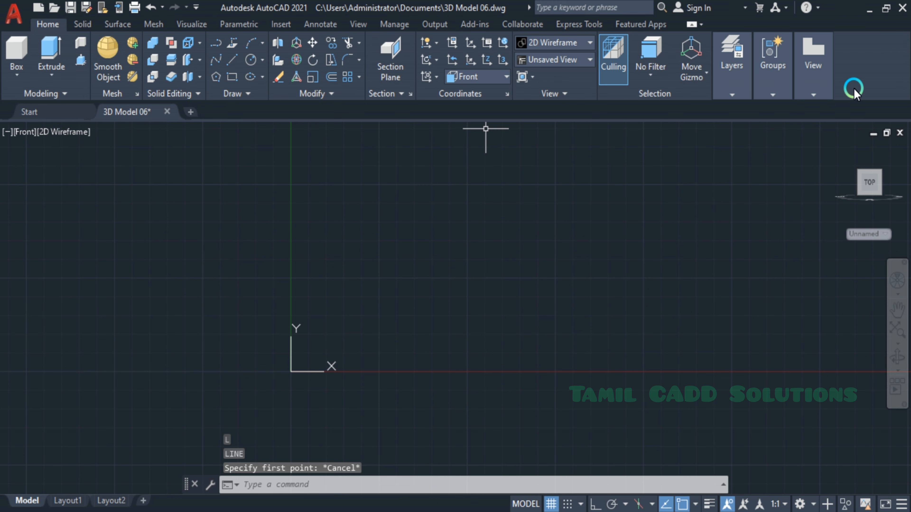
{"action": "left_click", "coordinate": [838, 148]}
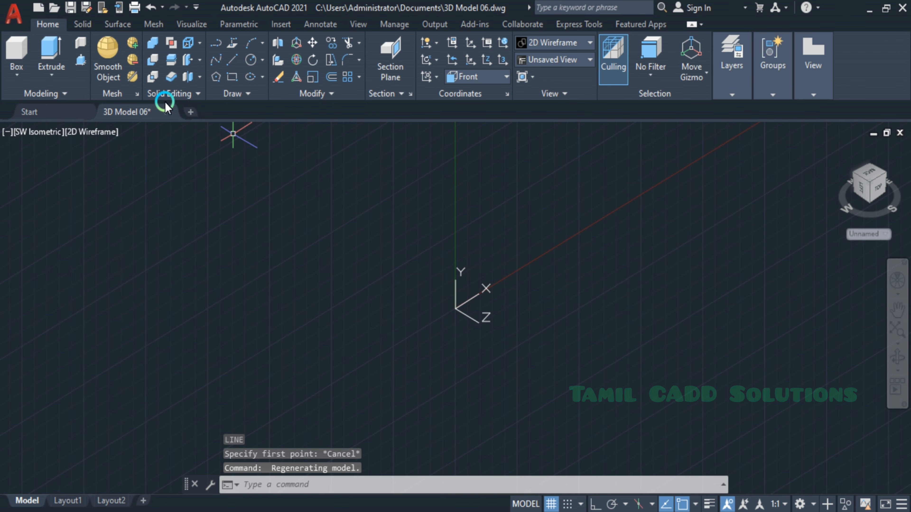
Change the viewport from SW Isometric back to the Front view.
{"action": "left_click", "coordinate": [39, 132]}
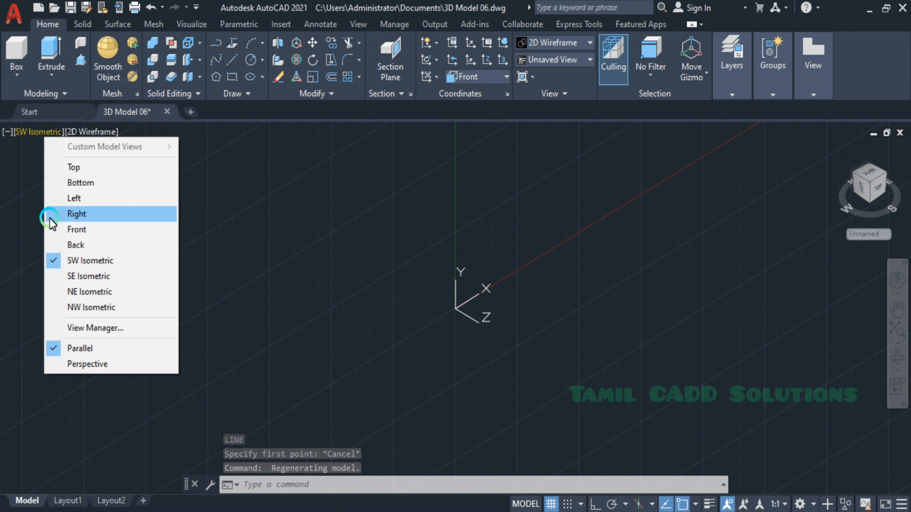
{"action": "left_click", "coordinate": [67, 229]}
{"action": "middle_click_drag", "start_coordinate": [427, 287], "coordinate": [315, 383]}
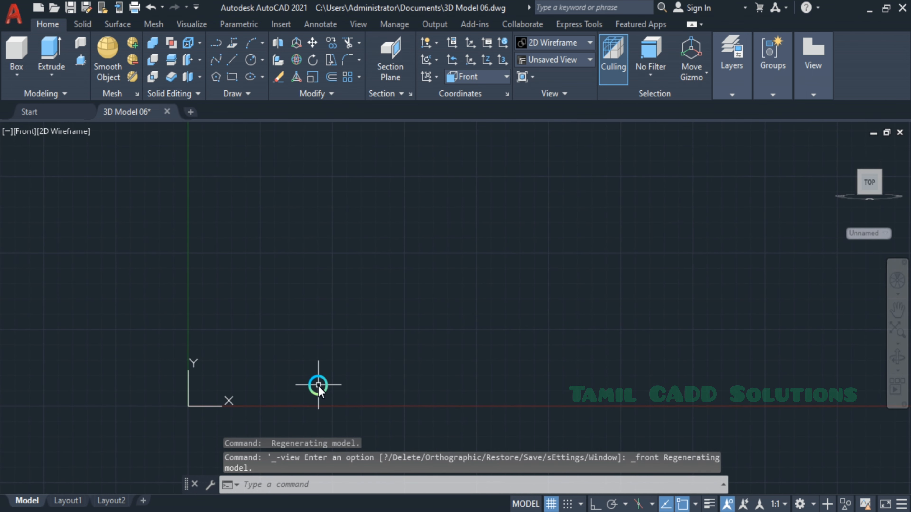
Draw a horizontal line 75 mm long with Ortho turned on.
{"action": "type", "text": "l"}
{"action": "key", "text": "Return"}
{"action": "left_click", "coordinate": [288, 272]}
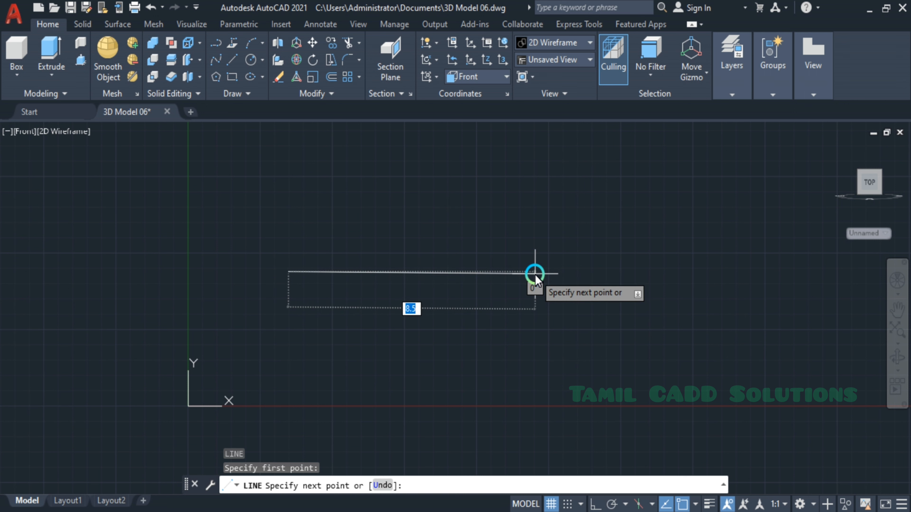
{"action": "key", "text": "F8"}
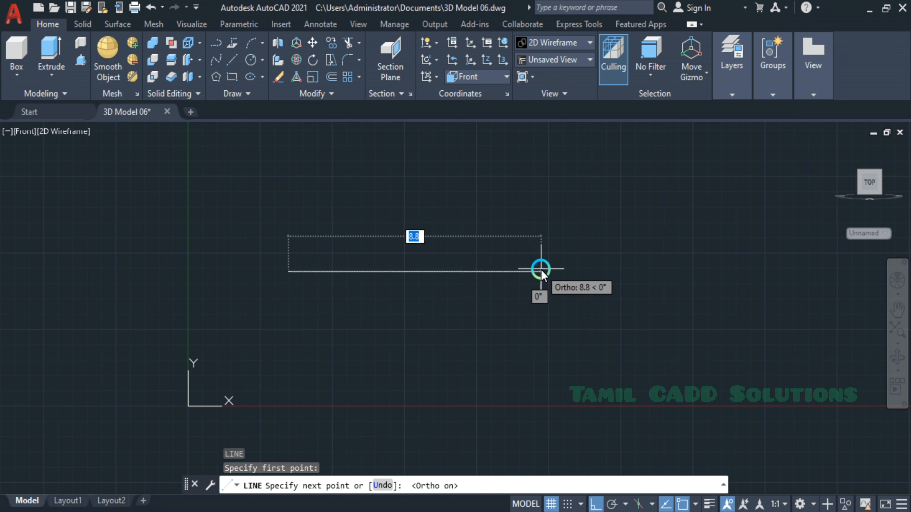
{"action": "type", "text": "74"}
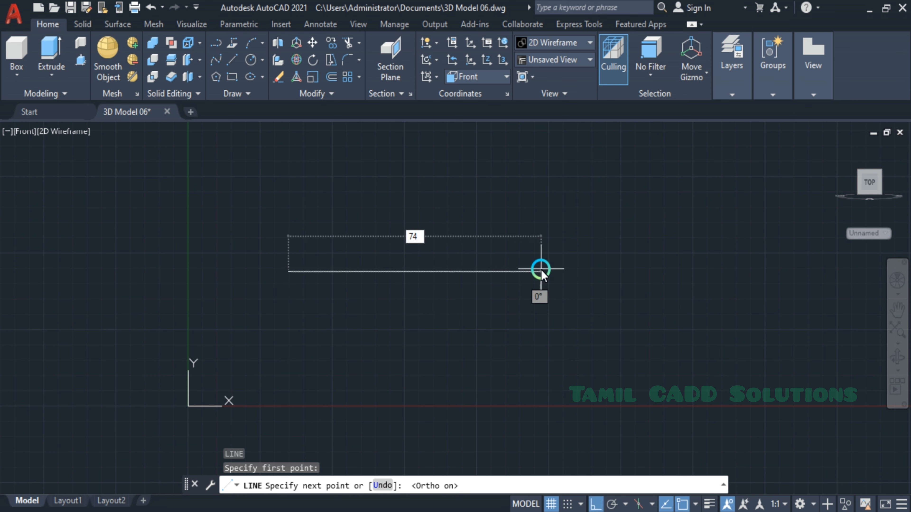
{"action": "key", "text": "BackSpace"}
{"action": "type", "text": "5"}
{"action": "key", "text": "Return"}
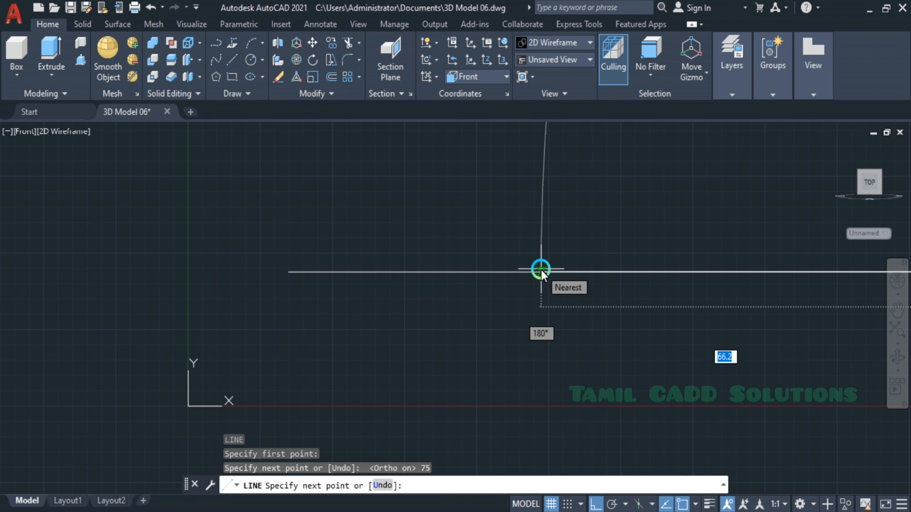
{"action": "key", "text": "Escape"}
Move the horizontal line up and away from the origin into free space, with Ortho turned off.
{"action": "scroll", "coordinate": [347, 248], "scroll_direction": "down", "scroll_amount": 12}
{"action": "middle_click_drag", "start_coordinate": [512, 284], "coordinate": [414, 367]}
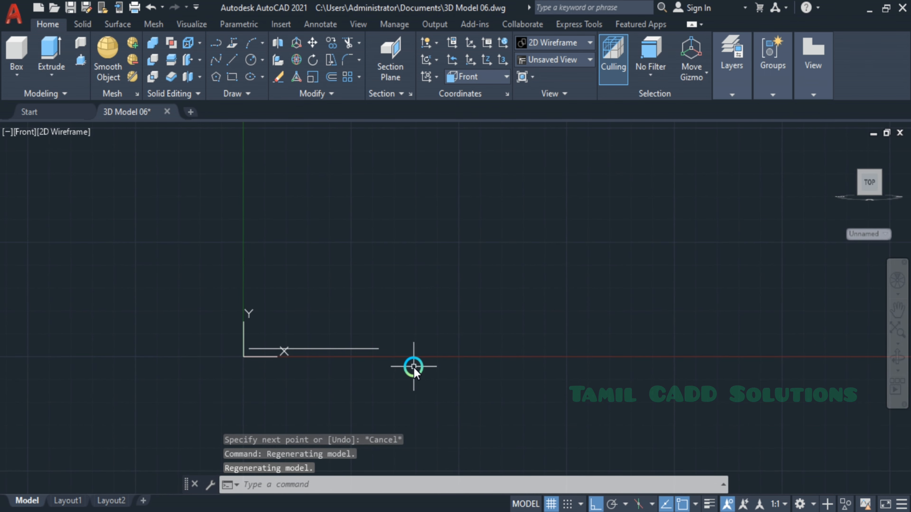
{"action": "left_click", "coordinate": [385, 355]}
{"action": "left_click", "coordinate": [309, 329]}
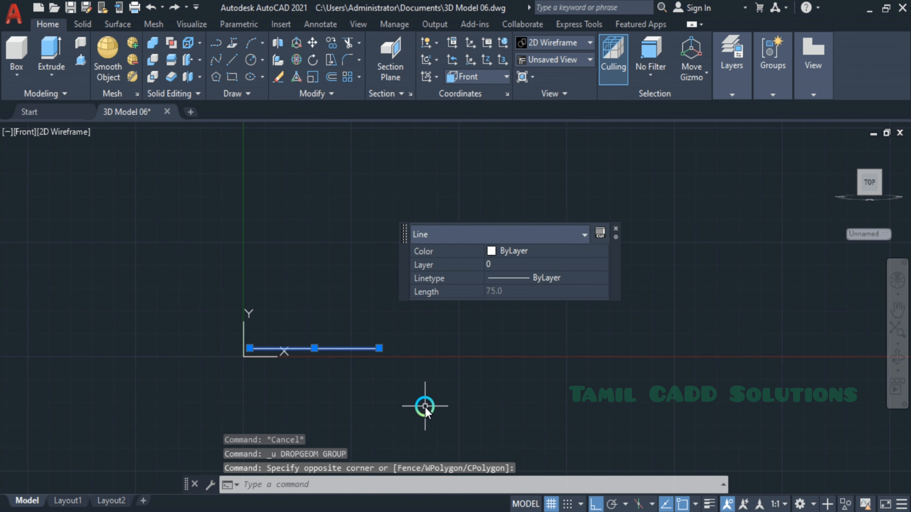
{"action": "type", "text": "m"}
{"action": "key", "text": "Return"}
{"action": "left_click", "coordinate": [411, 432]}
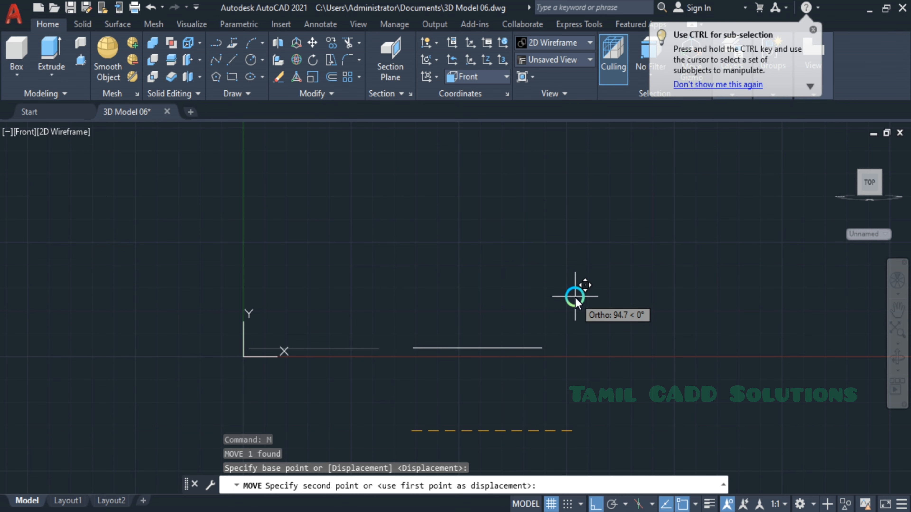
{"action": "key", "text": "F8"}
{"action": "left_click", "coordinate": [551, 292]}
{"action": "middle_click_drag", "start_coordinate": [549, 292], "coordinate": [483, 392]}
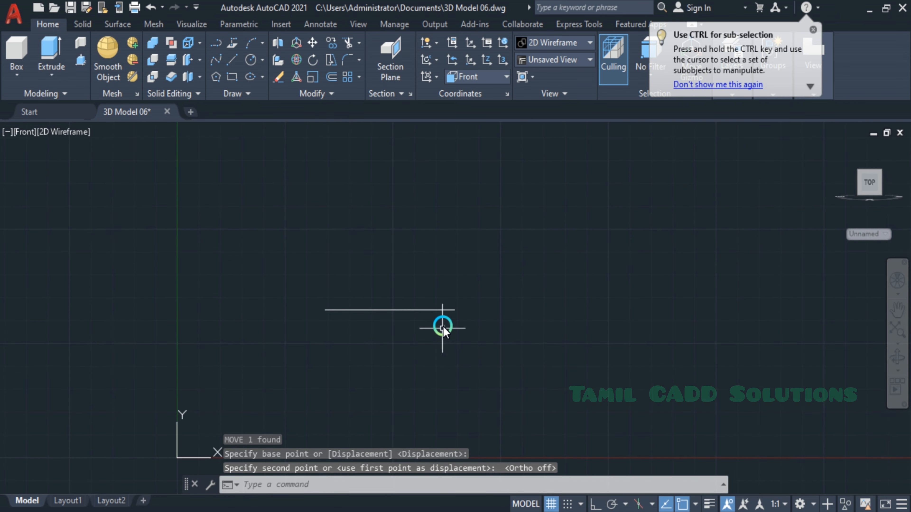
Offset the horizontal line 25 mm downward.
{"action": "scroll", "coordinate": [454, 319], "scroll_direction": "up", "scroll_amount": 2}
{"action": "left_click", "coordinate": [488, 319]}
{"action": "left_click", "coordinate": [411, 287]}
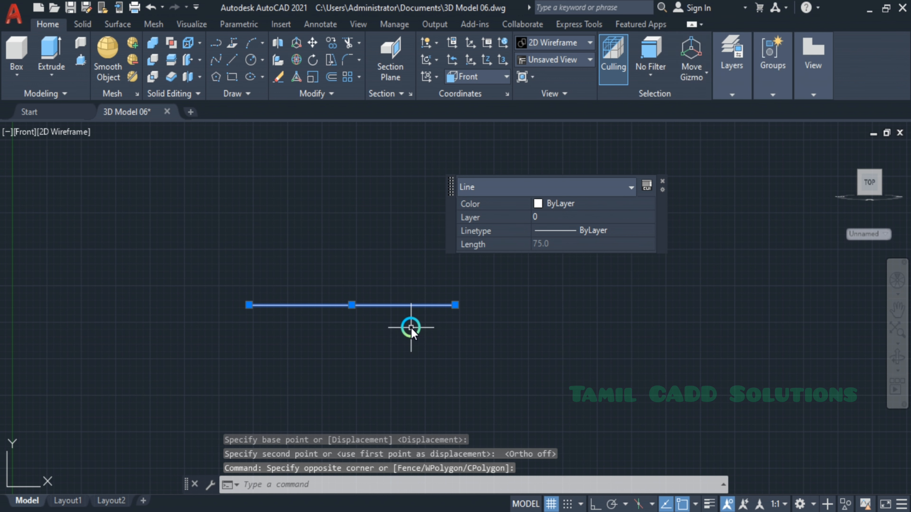
{"action": "type", "text": "o"}
{"action": "key", "text": "Return"}
{"action": "type", "text": "25"}
{"action": "key", "text": "Return"}
{"action": "left_click", "coordinate": [416, 306]}
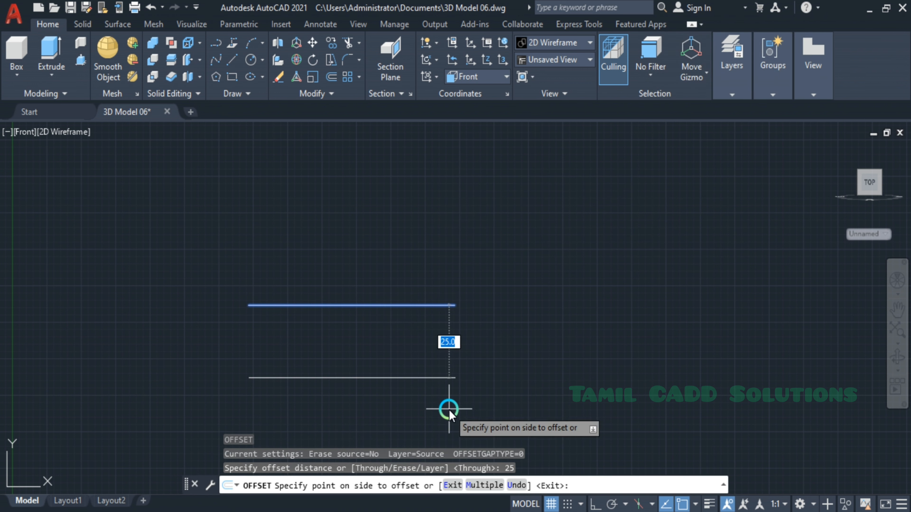
{"action": "left_click", "coordinate": [448, 406]}
{"action": "middle_click_drag", "start_coordinate": [473, 338], "coordinate": [423, 328]}
{"action": "key", "text": "Escape"}
Extend the upper line 30 mm to the right, and with Ortho on close the right end down and back to the lower line.
{"action": "type", "text": "l"}
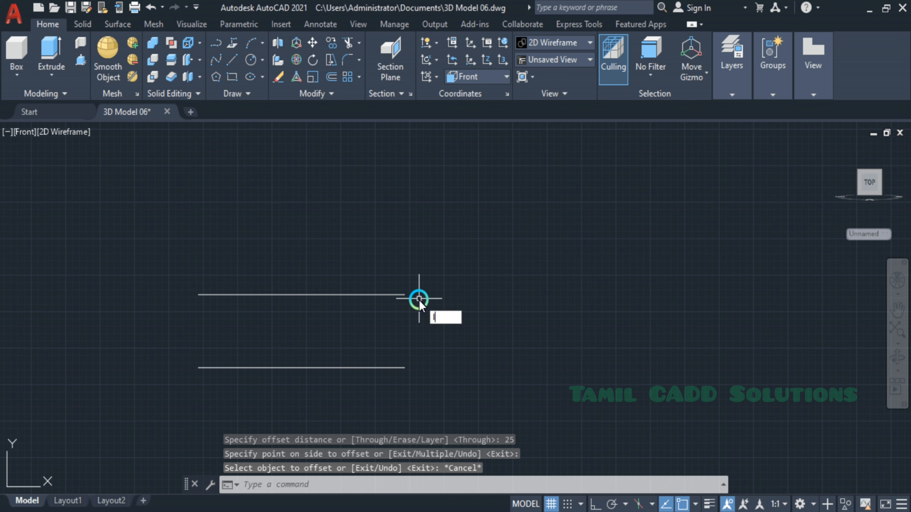
{"action": "key", "text": "Return"}
{"action": "left_click", "coordinate": [405, 295]}
{"action": "type", "text": "30"}
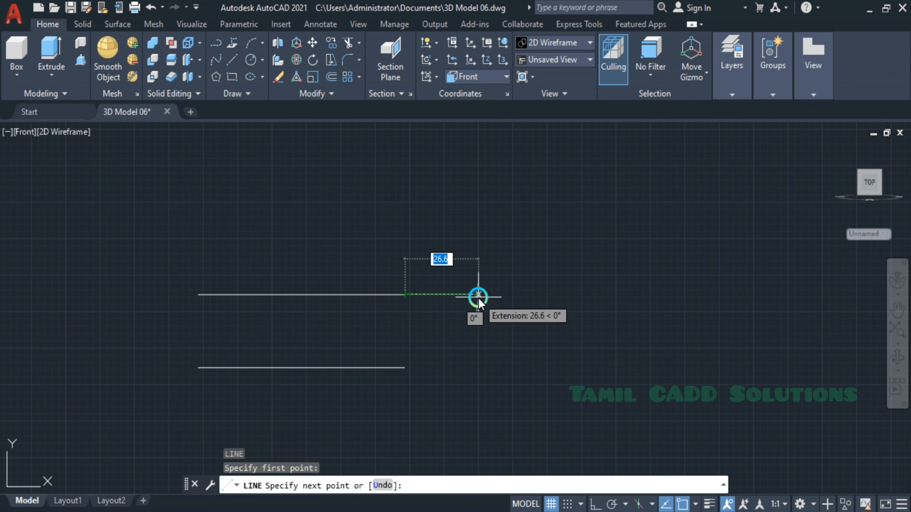
{"action": "key", "text": "Return"}
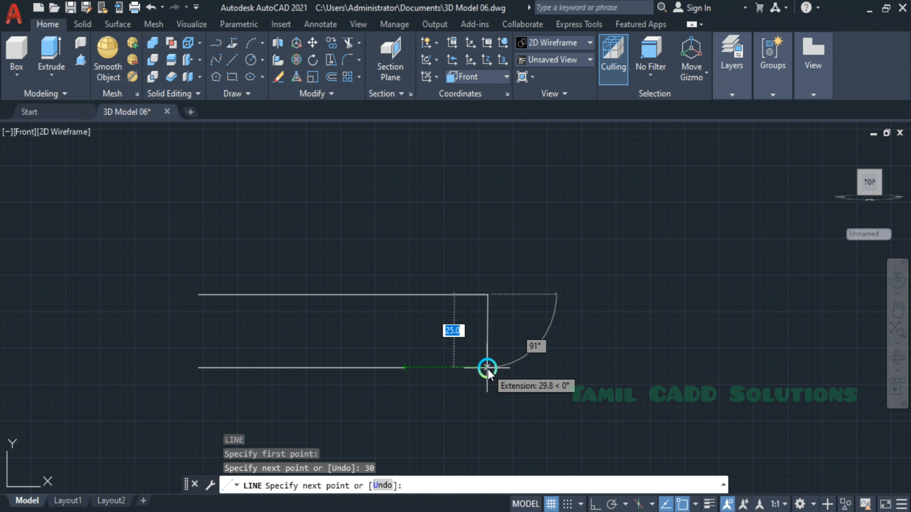
{"action": "key", "text": "F8"}
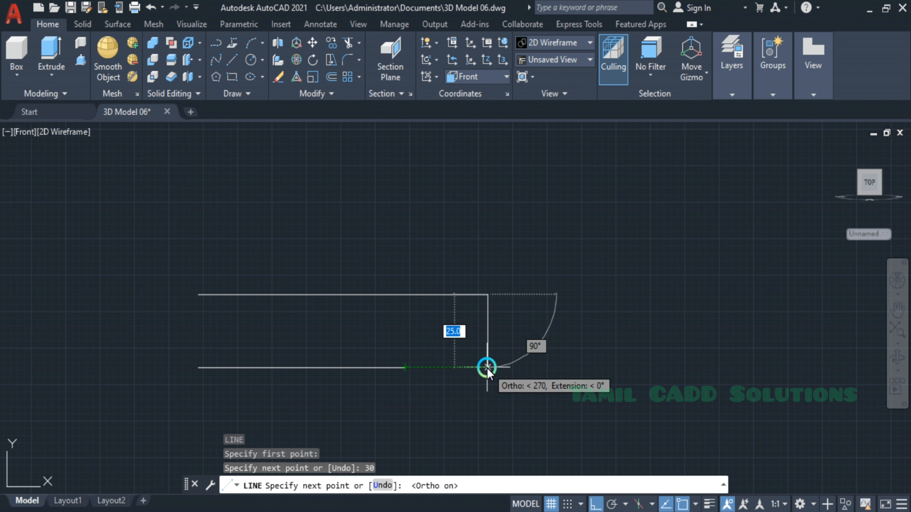
{"action": "left_click", "coordinate": [486, 371]}
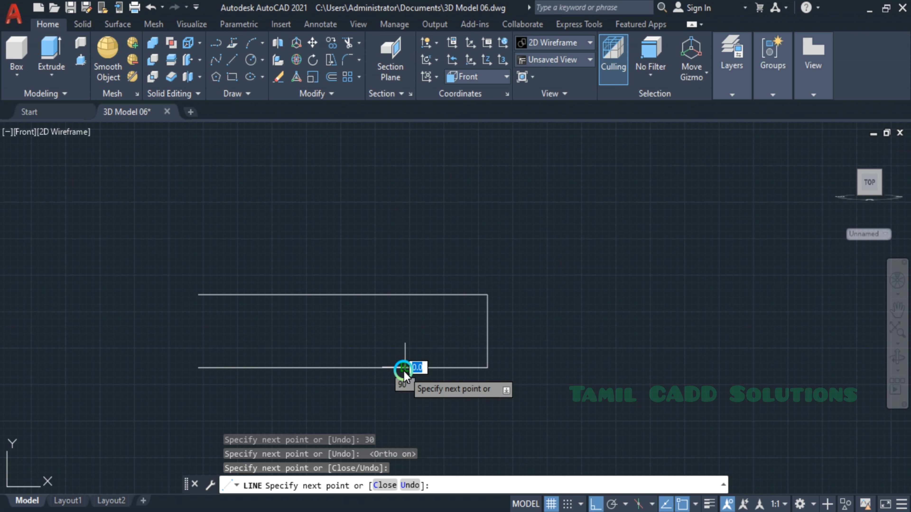
{"action": "key", "text": "Escape"}
Check the EX:6 dimensions in the PDF exercise book and draw a 25 mm vertical line upward from the upper line's left end.
{"action": "scroll", "coordinate": [403, 369], "scroll_direction": "down", "scroll_amount": 2}
{"action": "middle_click_drag", "start_coordinate": [431, 371], "coordinate": [578, 354]}
{"action": "type", "text": "l"}
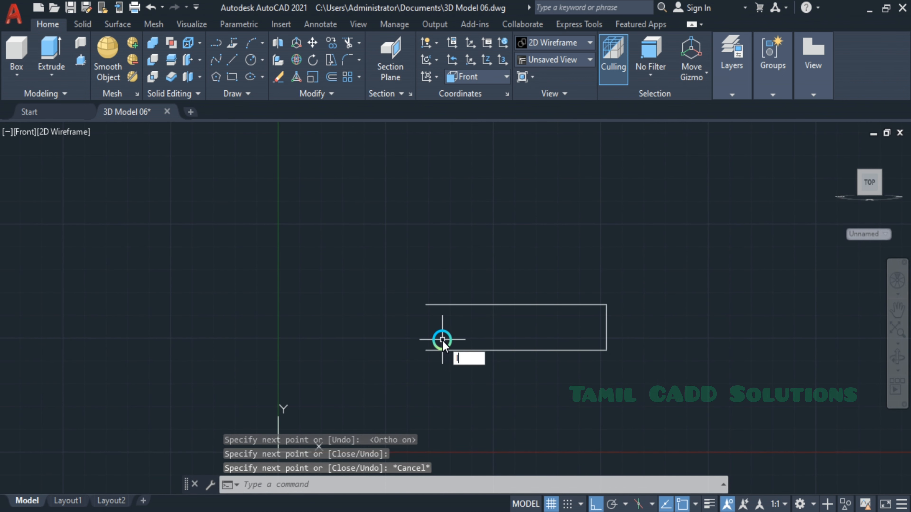
{"action": "key", "text": "Return"}
{"action": "left_click", "coordinate": [426, 305]}
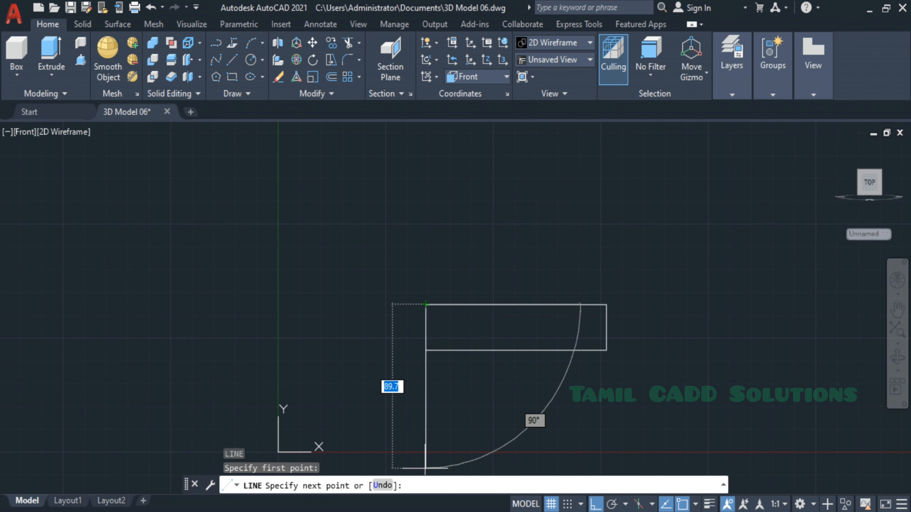
{"action": "key", "text": "alt+Tab"}
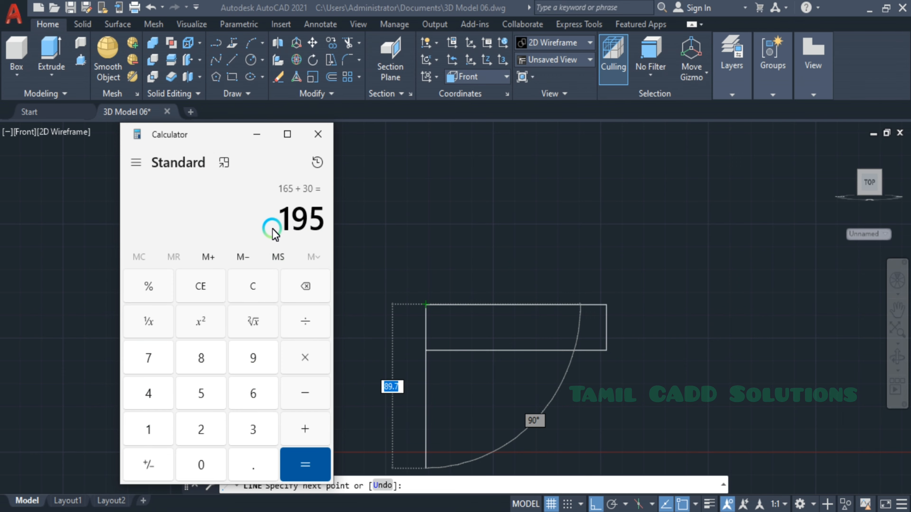
{"action": "left_click", "coordinate": [317, 511]}
{"action": "left_click", "coordinate": [301, 511]}
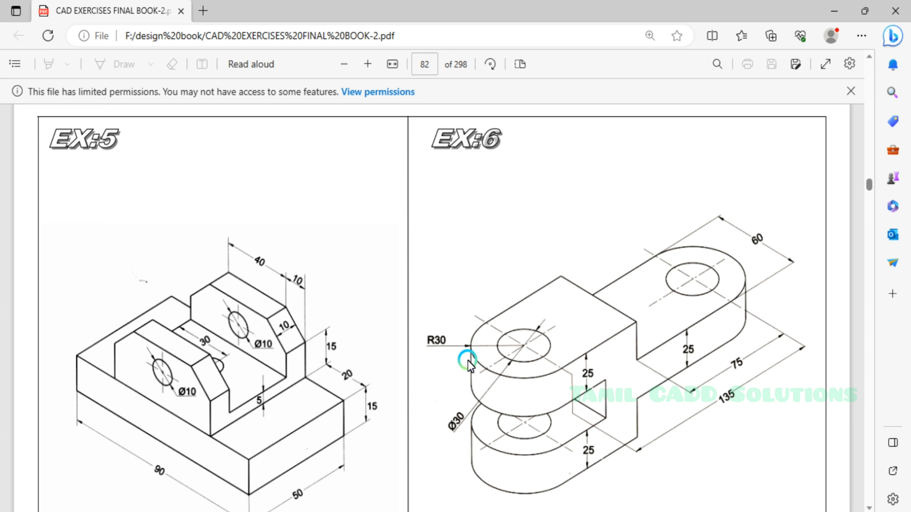
{"action": "left_click", "coordinate": [836, 11]}
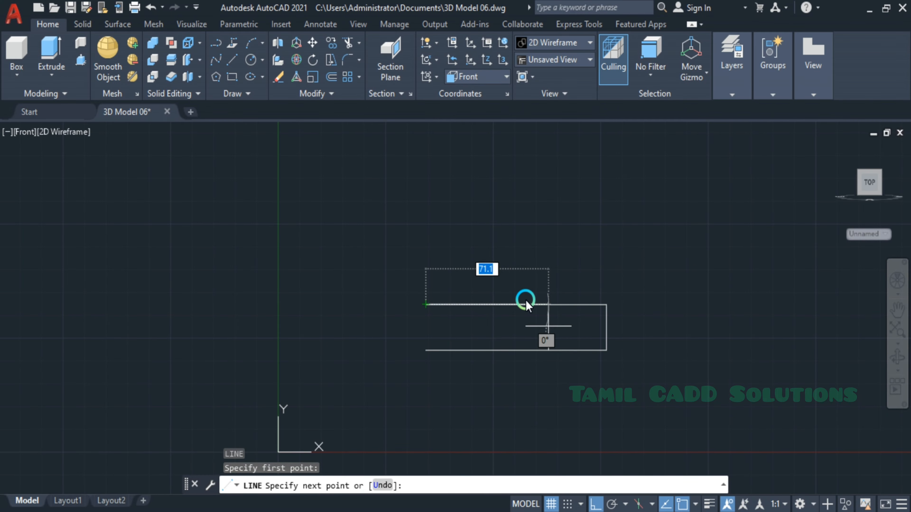
{"action": "type", "text": "25"}
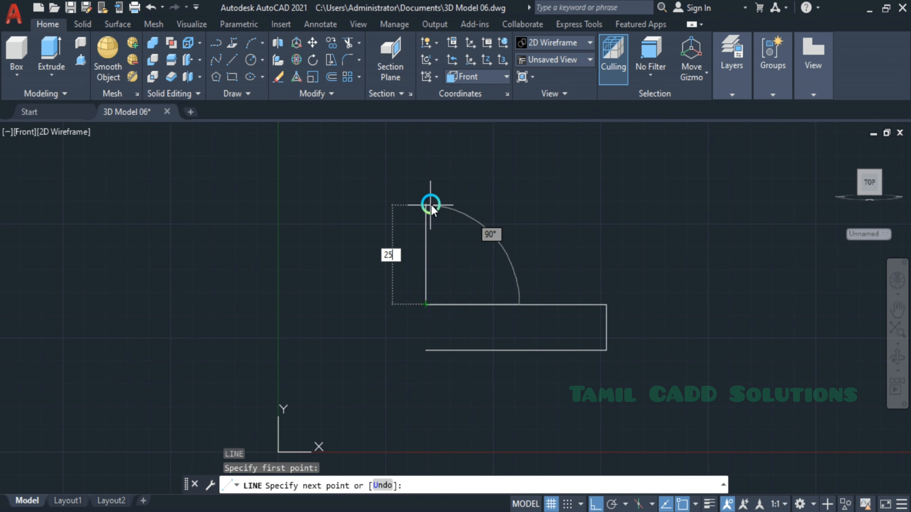
{"action": "key", "text": "Return"}
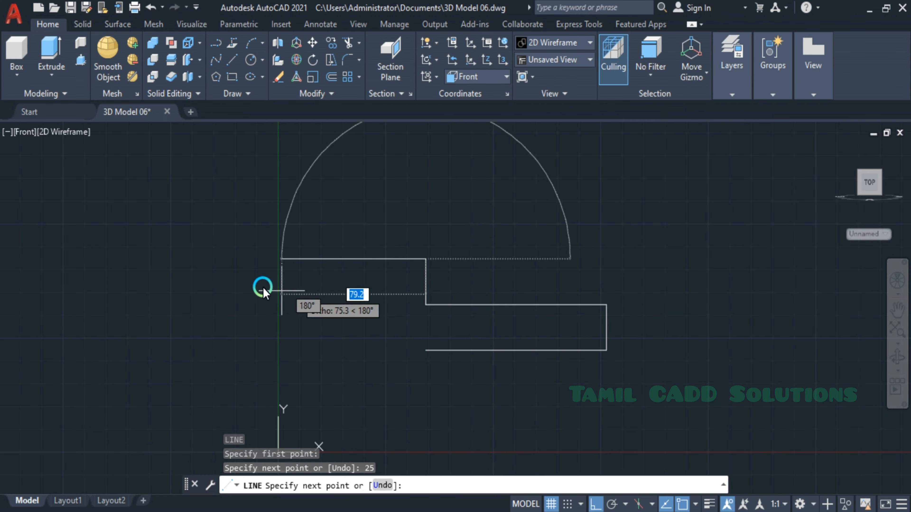
{"action": "key", "text": "Escape"}
Draw a horizontal centre line from the right edge's midpoint 135 mm to the left, continued by another 30 mm.
{"action": "type", "text": "l"}
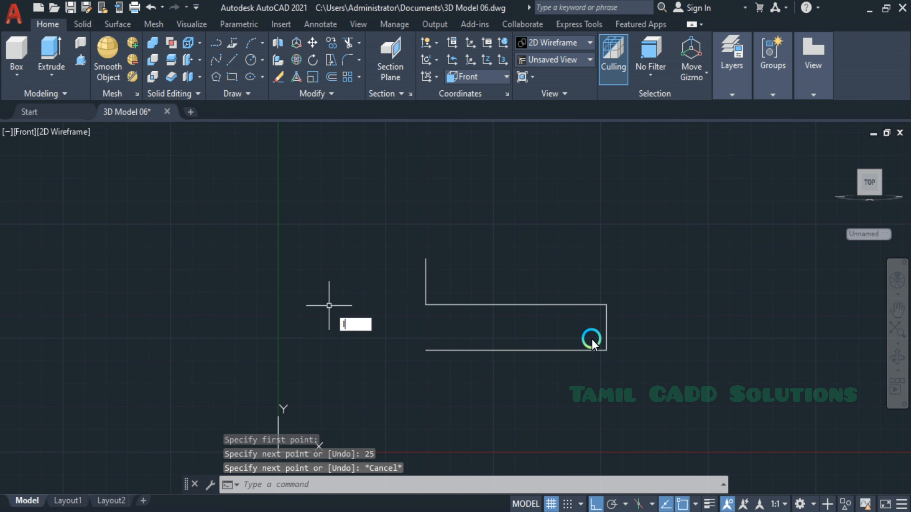
{"action": "key", "text": "Return"}
{"action": "left_click", "coordinate": [606, 327]}
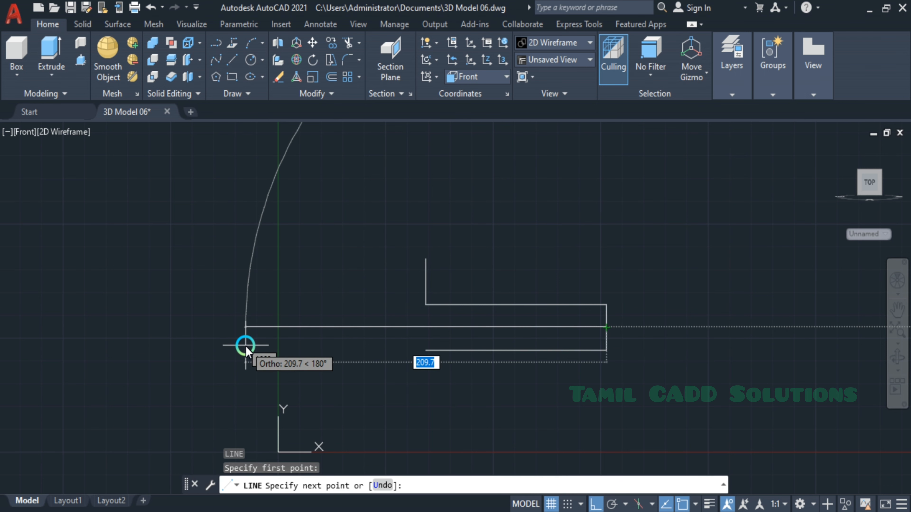
{"action": "type", "text": "135"}
{"action": "key", "text": "Return"}
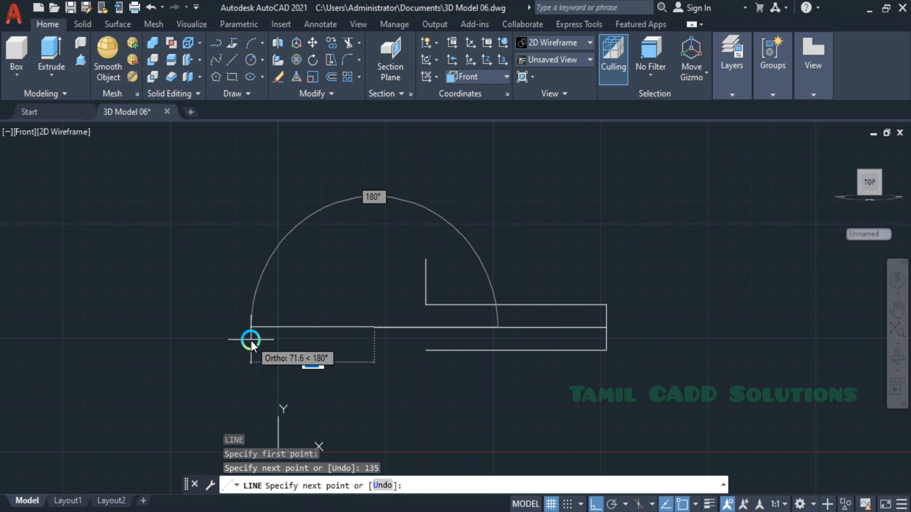
{"action": "type", "text": "30"}
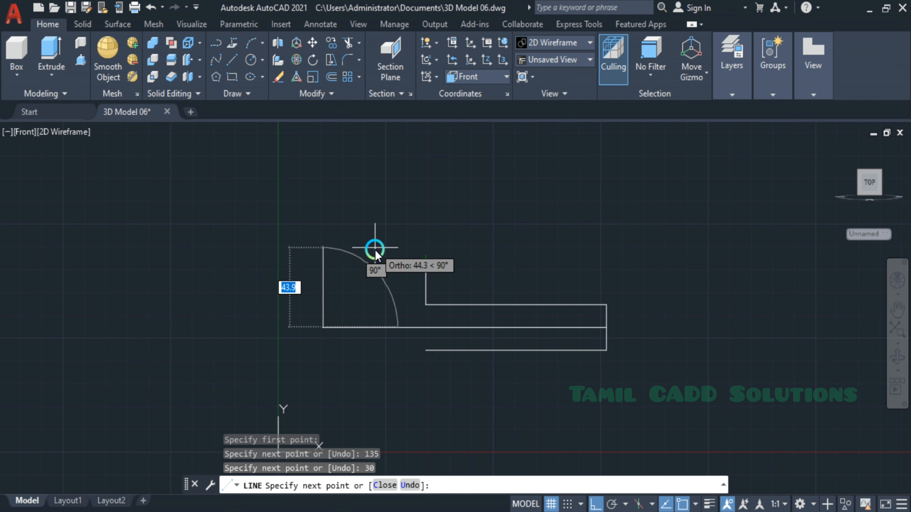
Continue the outline up from the centre line's left end and across to the top of the 25 mm vertical line.
{"action": "left_click", "coordinate": [373, 259]}
{"action": "left_click", "coordinate": [427, 260]}
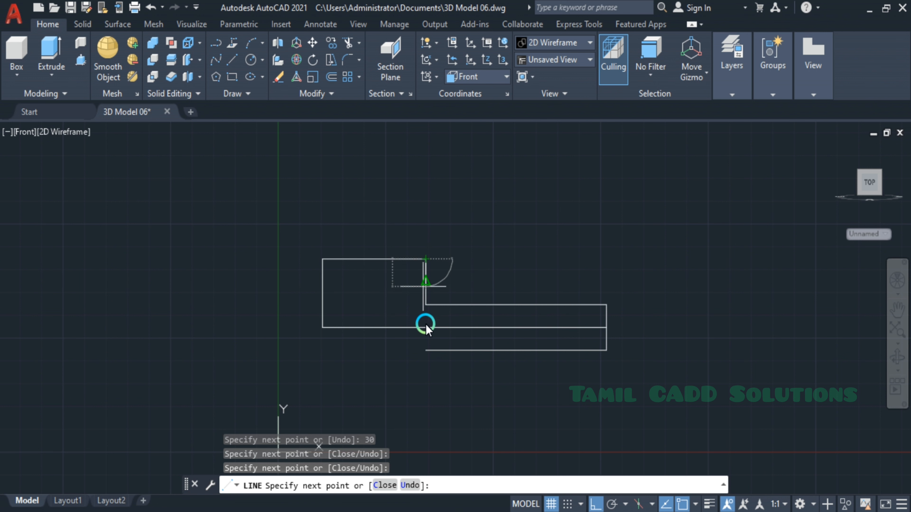
{"action": "key", "text": "Escape"}
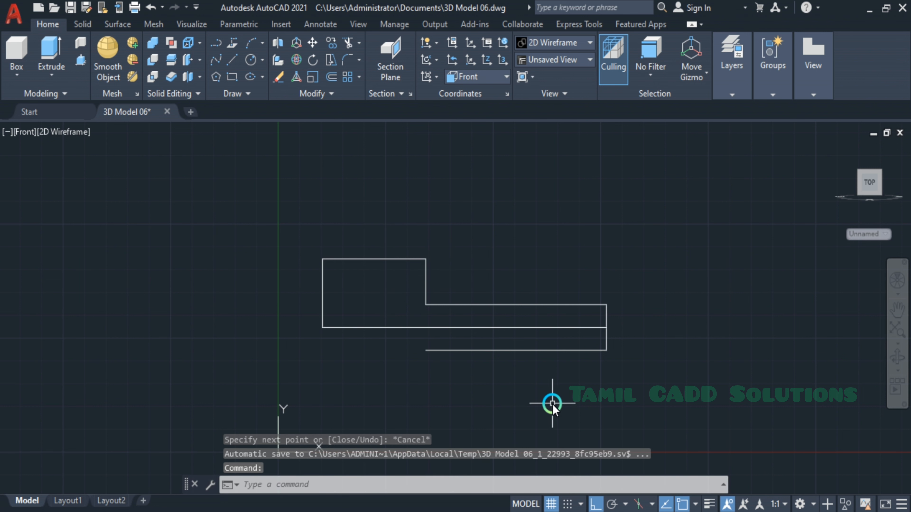
Consult the EX:6 drawing in the PDF again and offset the block's right vertical edge 25 mm to the left.
{"action": "scroll", "coordinate": [423, 356], "scroll_direction": "up", "scroll_amount": 2}
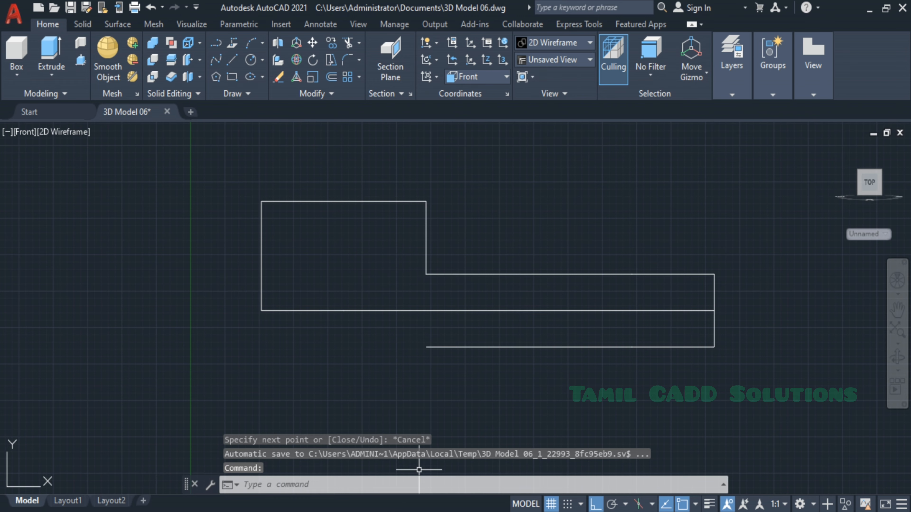
{"action": "left_click", "coordinate": [177, 511]}
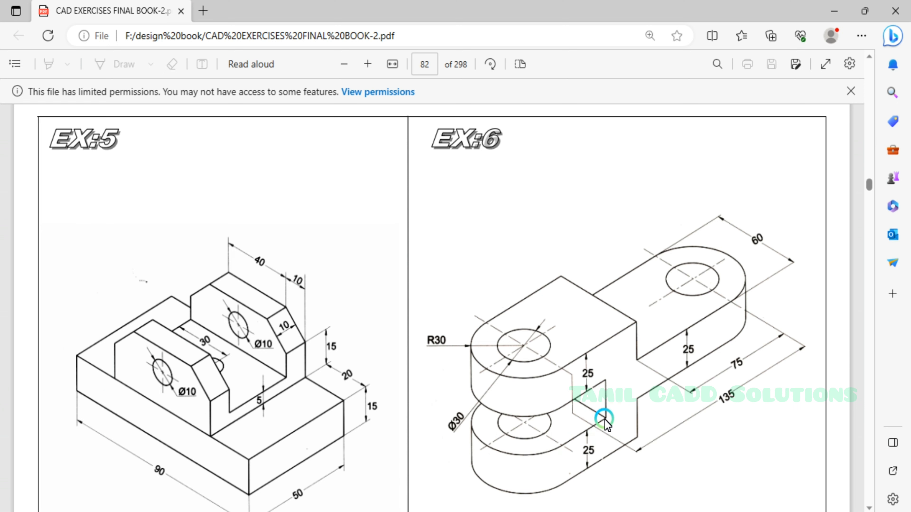
{"action": "left_click", "coordinate": [820, 11]}
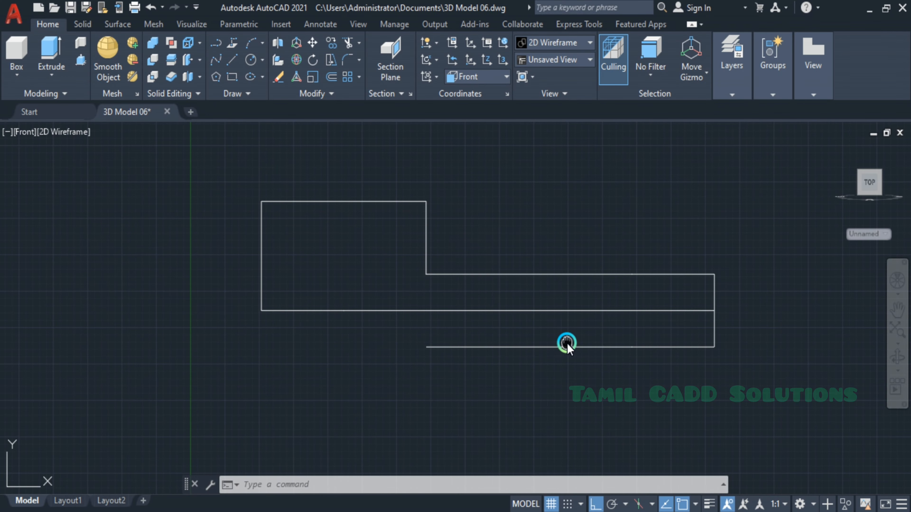
{"action": "middle_click_drag", "start_coordinate": [567, 345], "coordinate": [638, 359]}
{"action": "left_click", "coordinate": [502, 246]}
{"action": "left_click", "coordinate": [462, 275]}
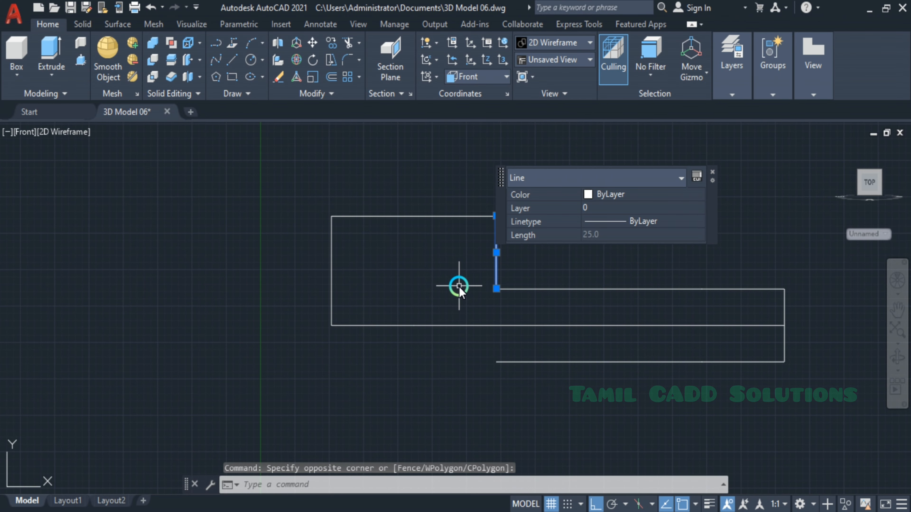
{"action": "type", "text": "o"}
{"action": "key", "text": "Return"}
{"action": "type", "text": "30"}
{"action": "key", "text": "Return"}
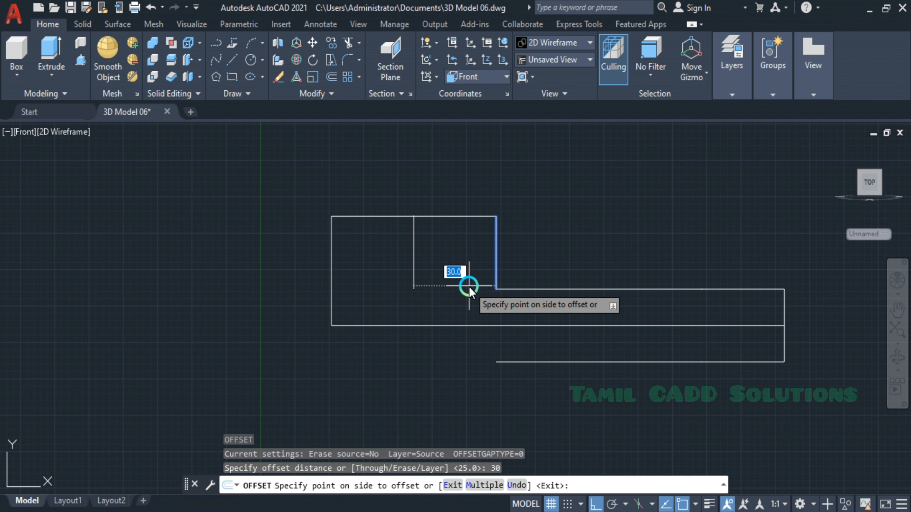
{"action": "type", "text": "25"}
{"action": "key", "text": "Return"}
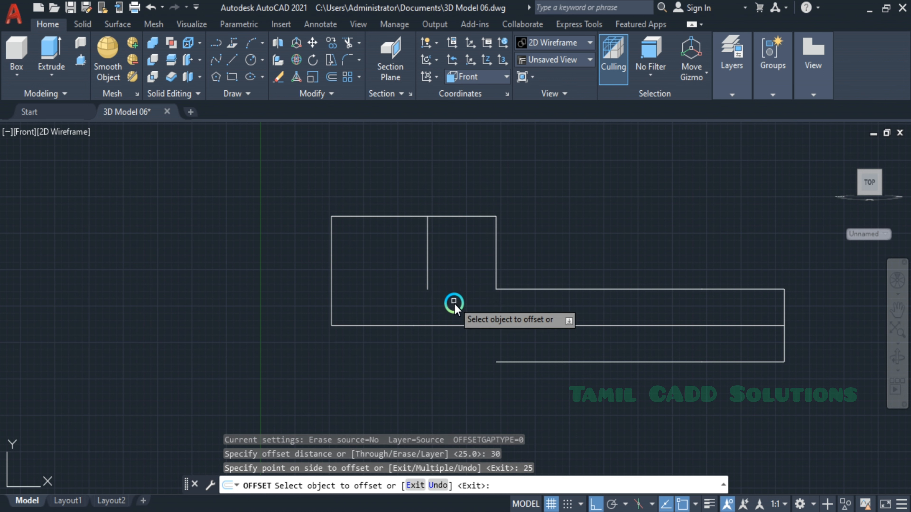
Offset the new inner vertical line a further 30 mm to the left with Ortho turned off.
{"action": "left_click", "coordinate": [426, 277]}
{"action": "key", "text": "F8"}
{"action": "left_click", "coordinate": [407, 287]}
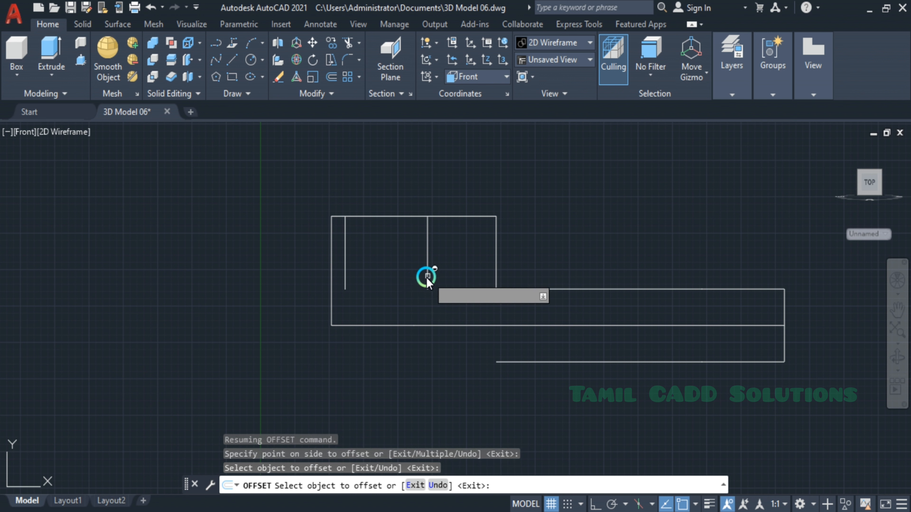
{"action": "key", "text": "Escape"}
{"action": "key", "text": "Escape"}
Extend the inner vertical line down to the centre line and erase the extra vertical line beside the left edge.
{"action": "type", "text": "tr"}
{"action": "key", "text": "Return"}
{"action": "left_click_drag", "start_coordinate": [432, 284], "coordinate": [415, 280], "text": "shift"}
{"action": "key", "text": "Escape"}
{"action": "left_click", "coordinate": [346, 279]}
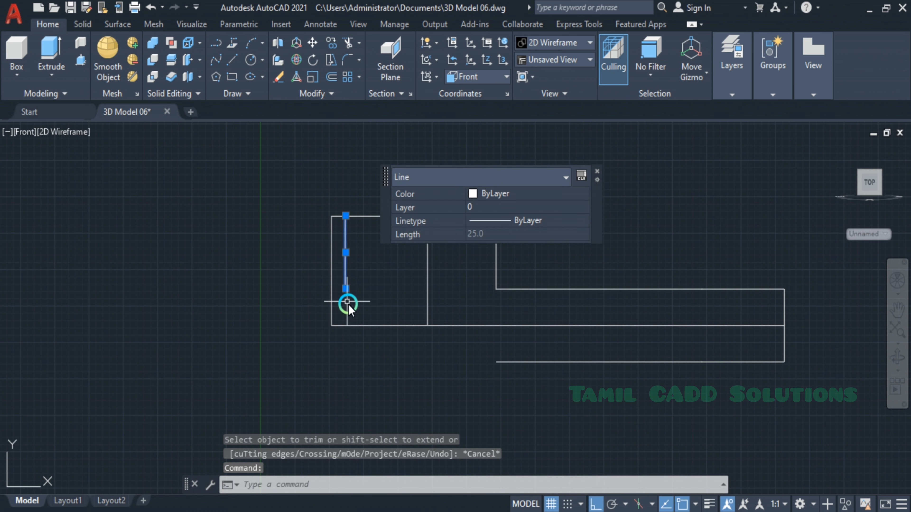
{"action": "key", "text": "Delete"}
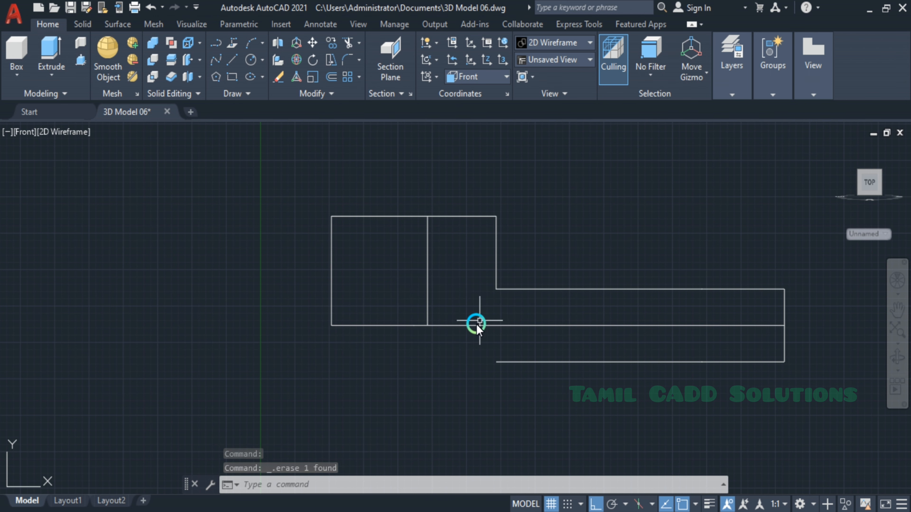
Mirror the left block's lines downward about the horizontal centre line, keeping the source objects.
{"action": "left_click", "coordinate": [448, 353]}
{"action": "left_click", "coordinate": [224, 173]}
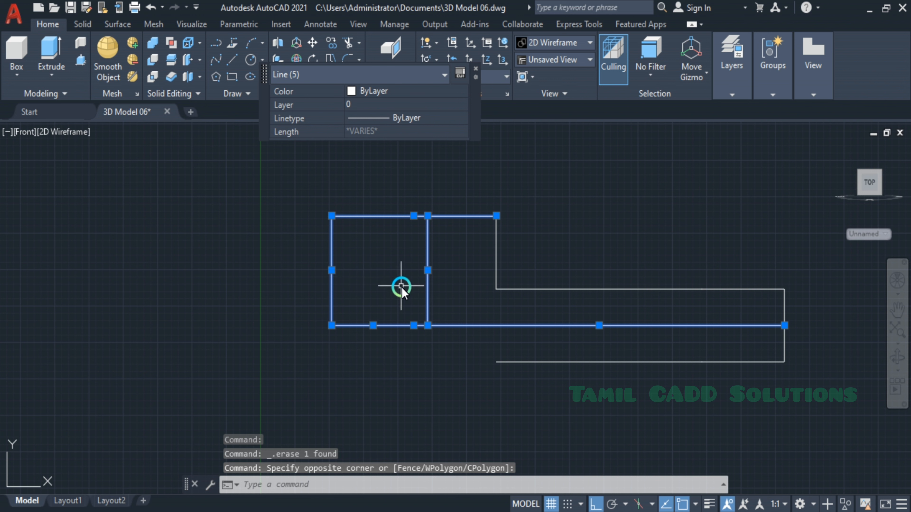
{"action": "type", "text": "mi"}
{"action": "key", "text": "Return"}
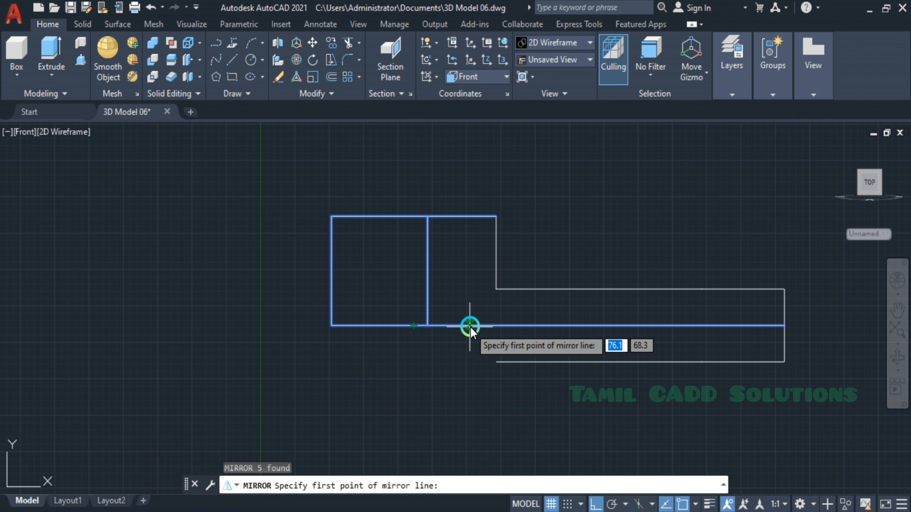
{"action": "left_click", "coordinate": [470, 326]}
{"action": "left_click", "coordinate": [538, 325]}
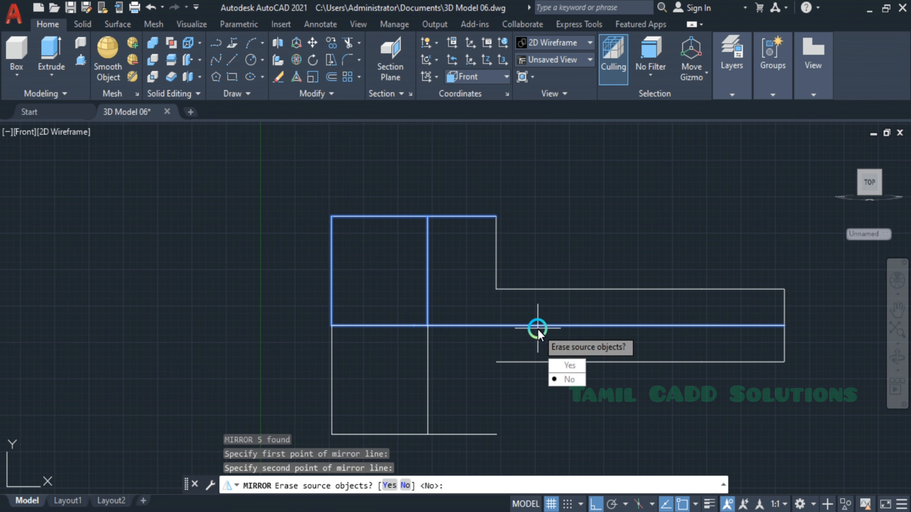
{"action": "key", "text": "Return"}
Draw a vertical line from the lower arm line's left end down to the end of the mirrored bottom line.
{"action": "type", "text": "l"}
{"action": "key", "text": "Return"}
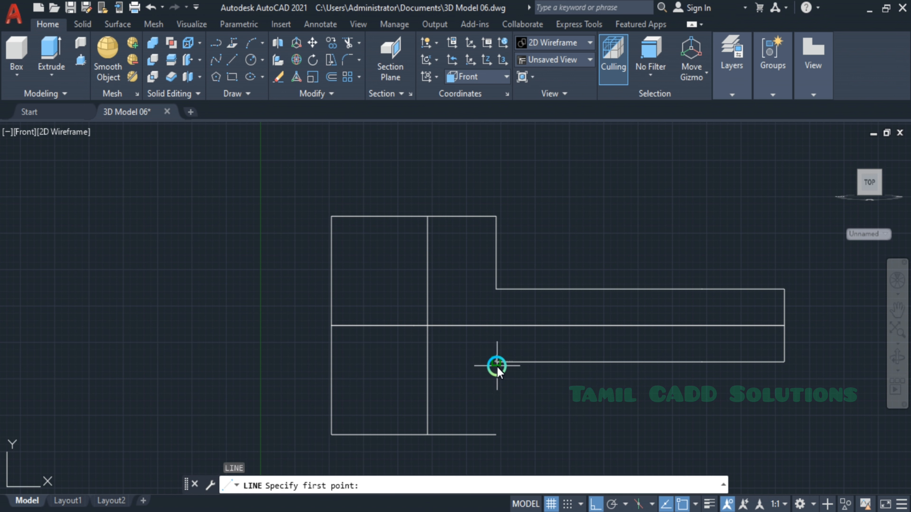
{"action": "left_click", "coordinate": [496, 362]}
{"action": "left_click", "coordinate": [495, 434]}
{"action": "key", "text": "Escape"}
Erase the long overlapping centre lines running from the left block through the arm.
{"action": "middle_click_drag", "start_coordinate": [482, 346], "coordinate": [449, 340]}
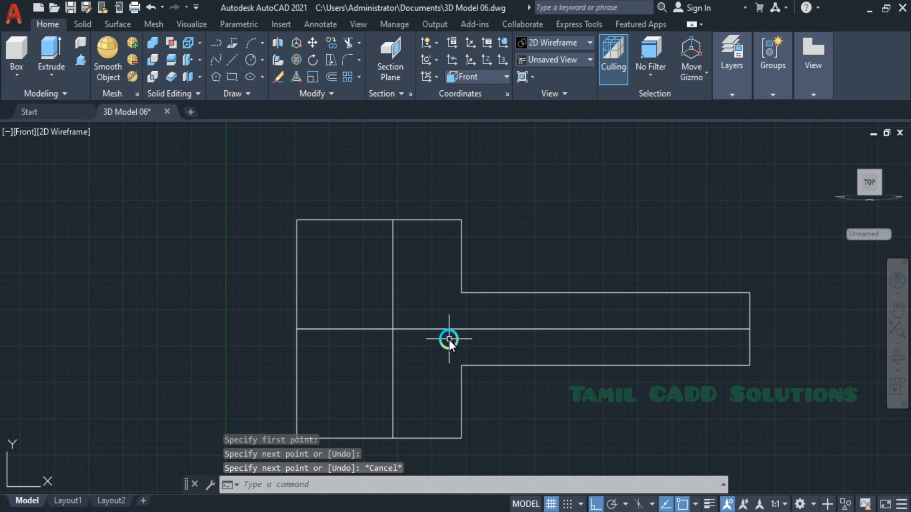
{"action": "left_click", "coordinate": [416, 324]}
{"action": "key", "text": "Delete"}
Erase the remaining short centre lines inside the left block, and undo that erasure.
{"action": "left_click", "coordinate": [373, 338]}
{"action": "left_click", "coordinate": [339, 314]}
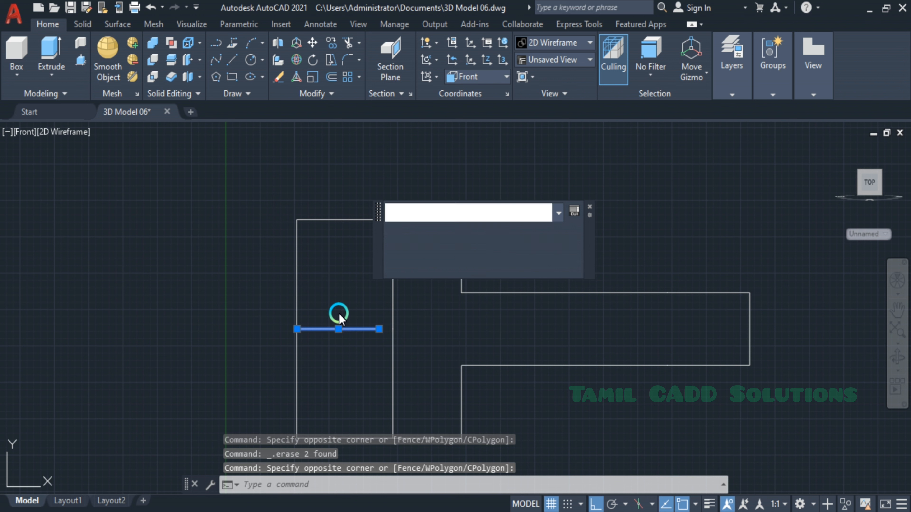
{"action": "key", "text": "Delete"}
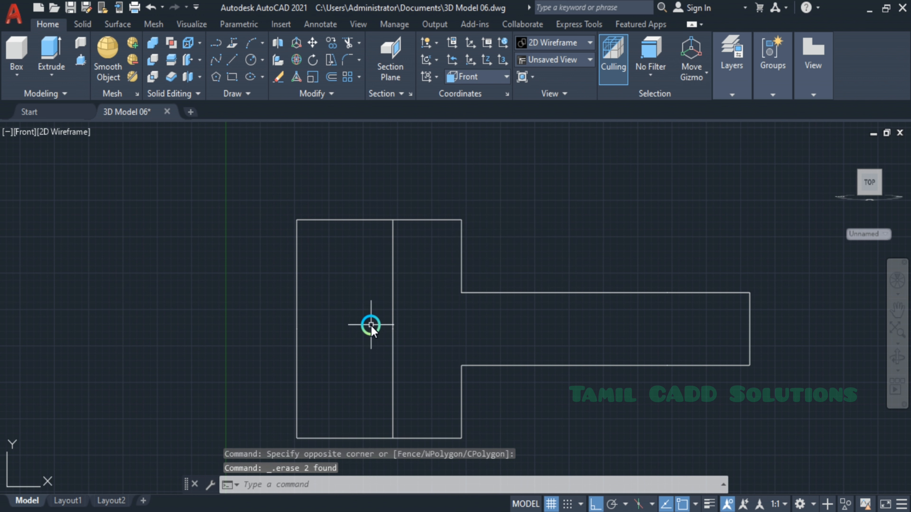
{"action": "key", "text": "ctrl+z"}
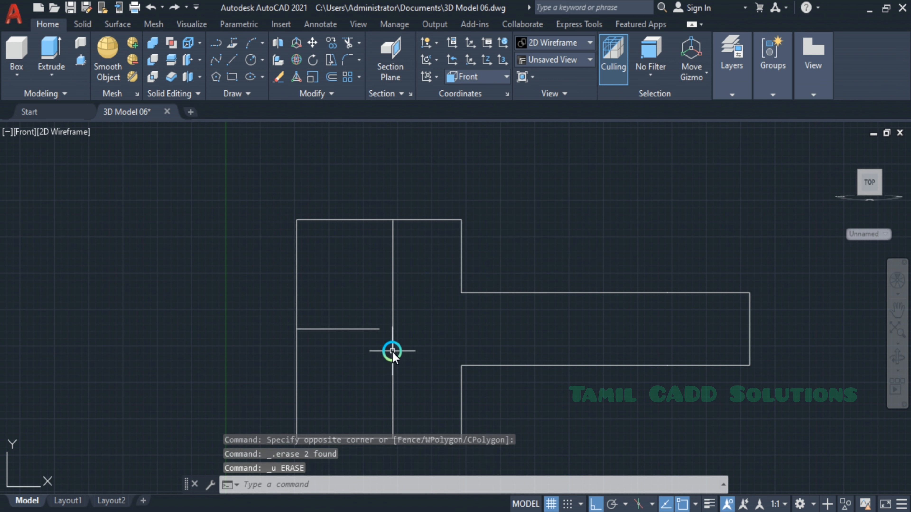
Undo the erasure of the long centre line and offset that line 12.5 units above and below.
{"action": "key", "text": "ctrl+z"}
{"action": "left_click", "coordinate": [433, 345]}
{"action": "left_click", "coordinate": [419, 322]}
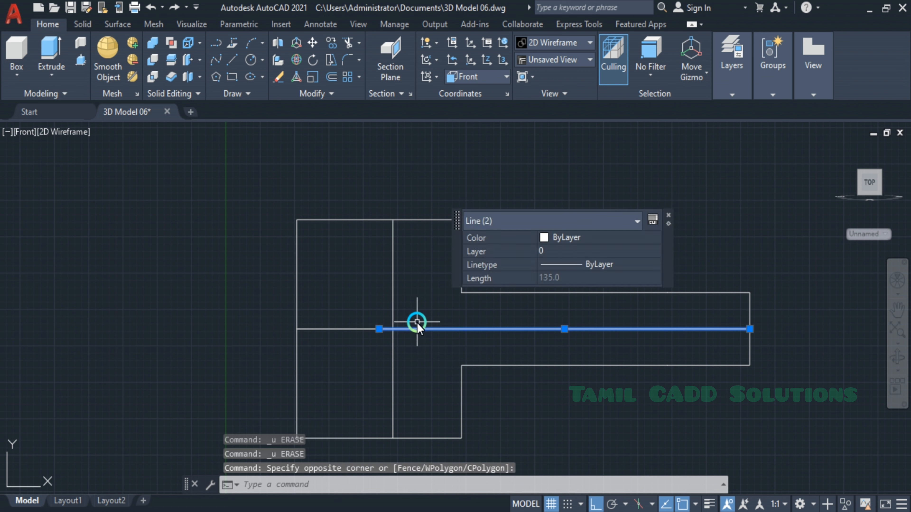
{"action": "type", "text": "o"}
{"action": "key", "text": "Return"}
{"action": "type", "text": "1"}
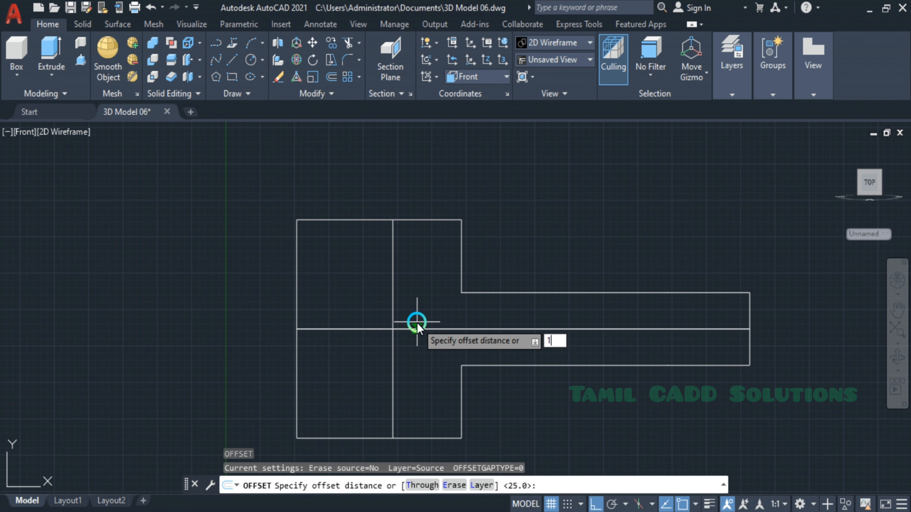
{"action": "type", "text": "2.5"}
{"action": "key", "text": "Return"}
{"action": "left_click", "coordinate": [420, 329]}
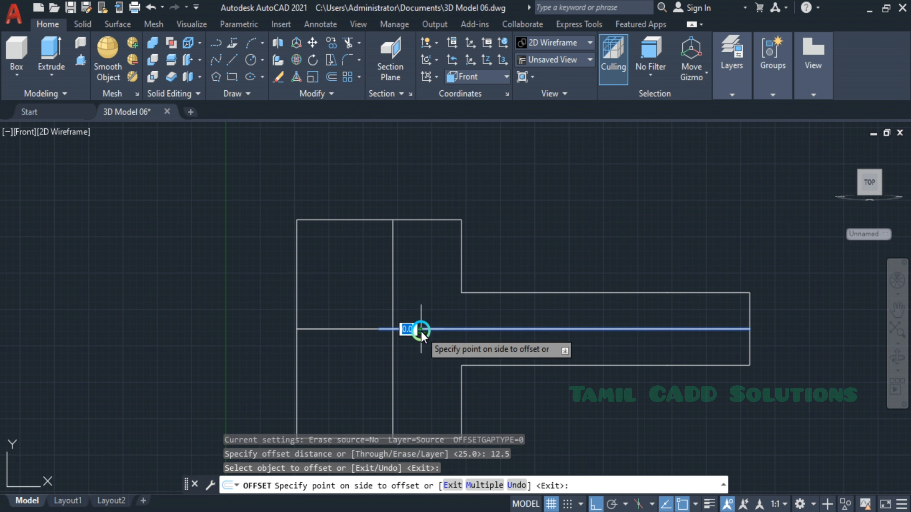
{"action": "left_click", "coordinate": [419, 278]}
{"action": "left_click", "coordinate": [411, 330]}
{"action": "left_click", "coordinate": [412, 405]}
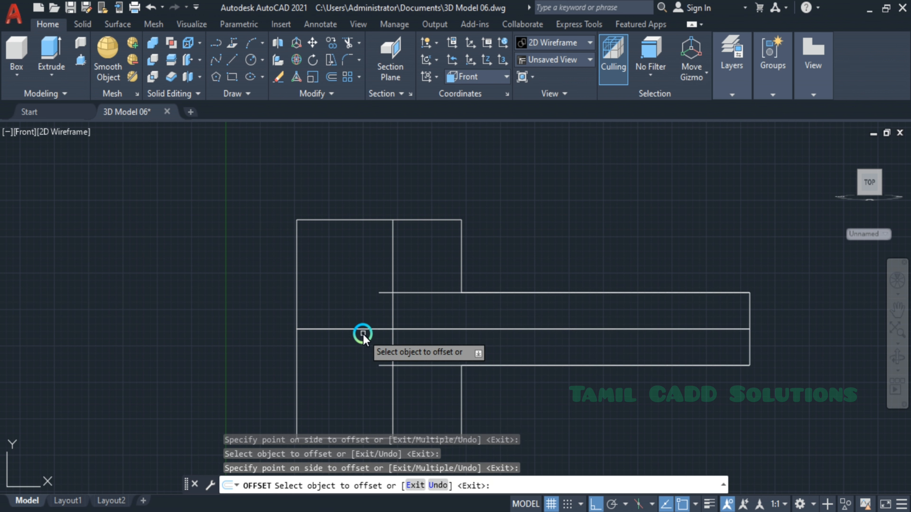
Offset the short centre line inside the left block 12.5 units to both sides.
{"action": "left_click", "coordinate": [363, 333]}
{"action": "left_click", "coordinate": [364, 327]}
{"action": "left_click", "coordinate": [363, 331]}
{"action": "left_click", "coordinate": [359, 381]}
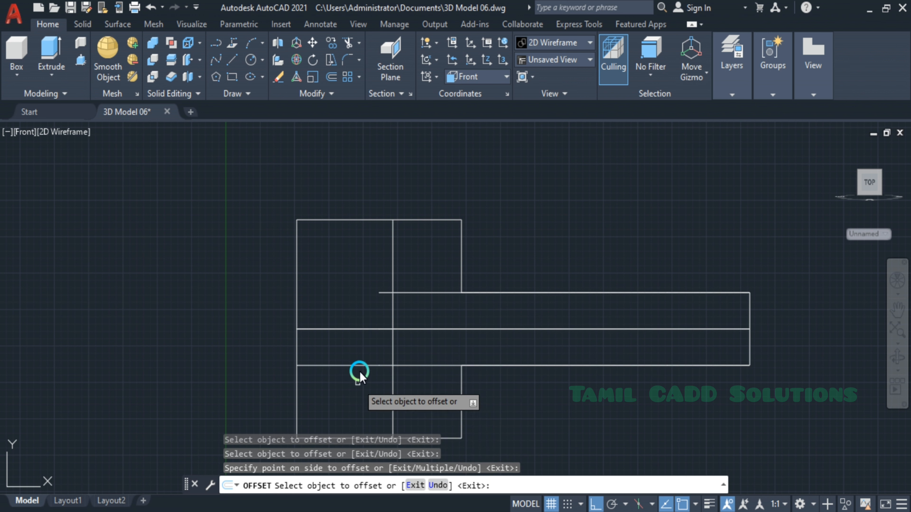
{"action": "left_click", "coordinate": [364, 328]}
{"action": "left_click", "coordinate": [358, 264]}
{"action": "key", "text": "Escape"}
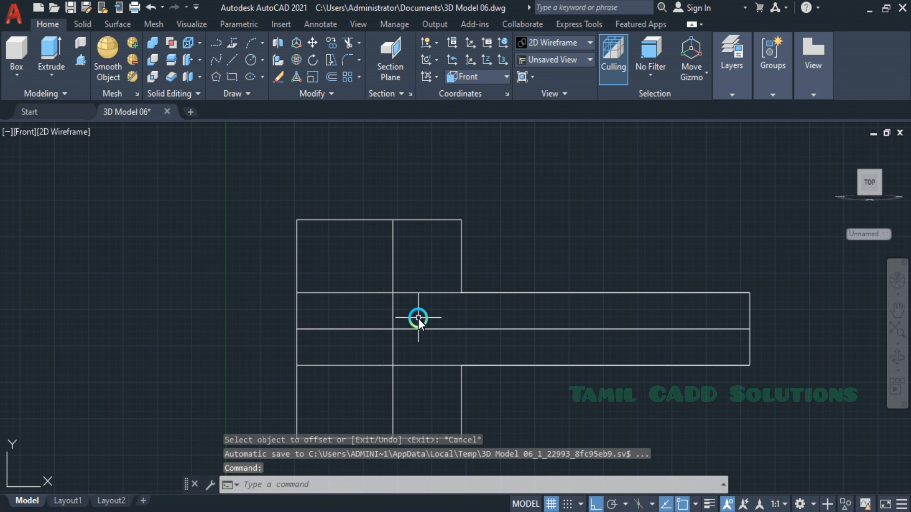
Trim the upper half of the left edge across the slot opening and the centre-line pieces inside the slot.
{"action": "type", "text": "tr"}
{"action": "key", "text": "Return"}
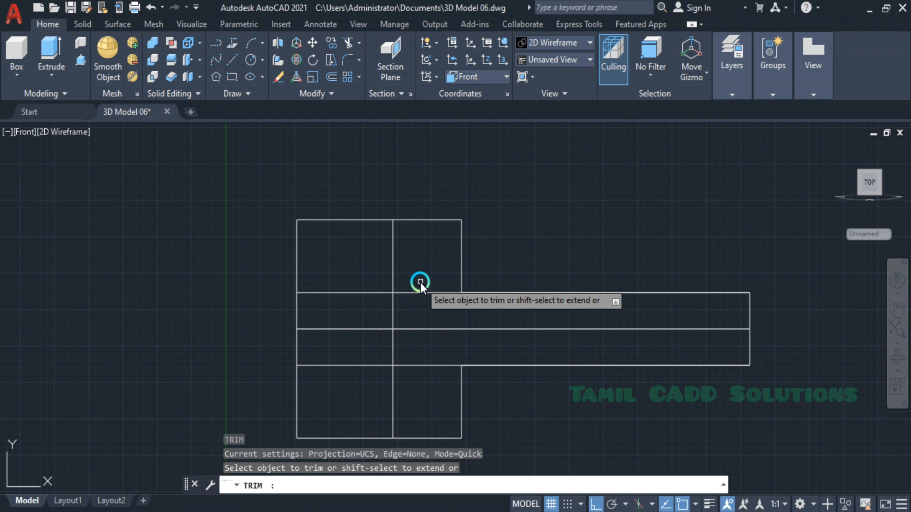
{"action": "left_click", "coordinate": [405, 294]}
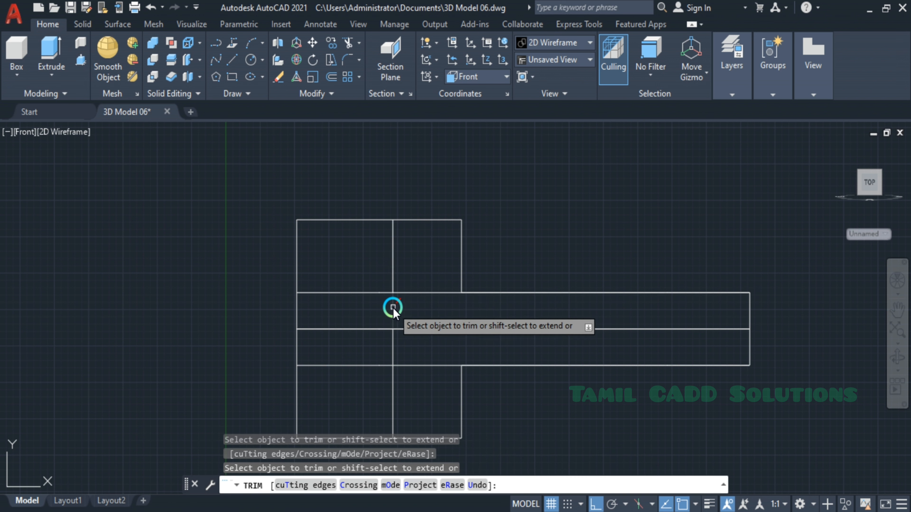
{"action": "left_click", "coordinate": [283, 318]}
{"action": "left_click", "coordinate": [344, 356]}
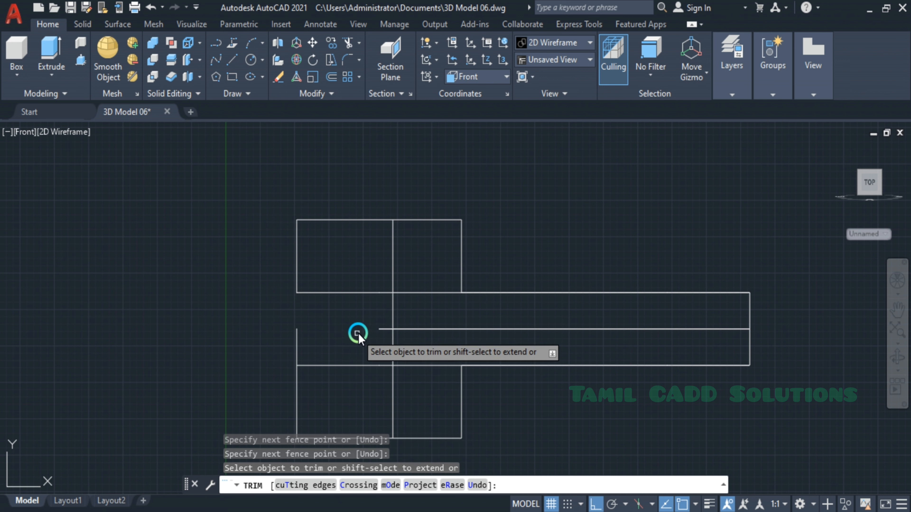
{"action": "left_click", "coordinate": [383, 329]}
{"action": "left_click", "coordinate": [371, 316]}
{"action": "left_click", "coordinate": [390, 337]}
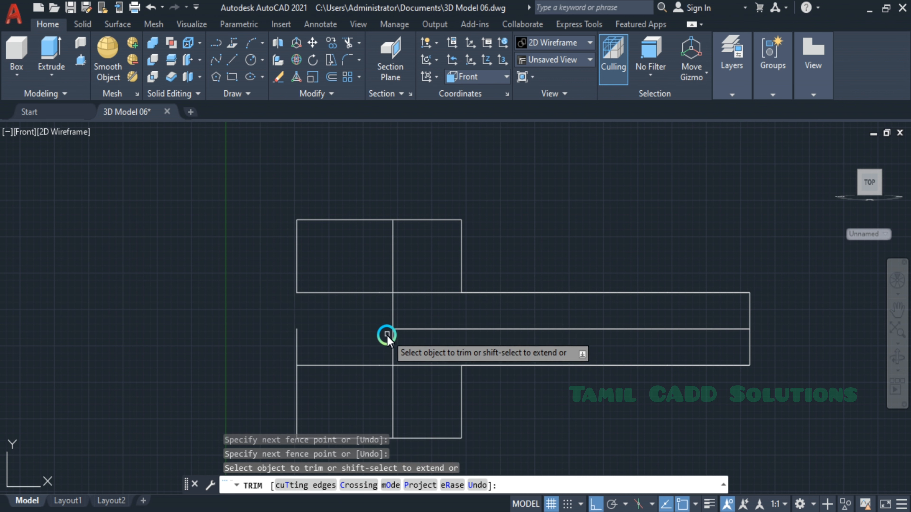
Trim the centre and offset lines beyond the slot's inner end, and the remaining left-edge piece across the opening.
{"action": "left_click", "coordinate": [413, 289]}
{"action": "left_click", "coordinate": [405, 344]}
{"action": "left_click", "coordinate": [399, 378]}
{"action": "left_click", "coordinate": [404, 348]}
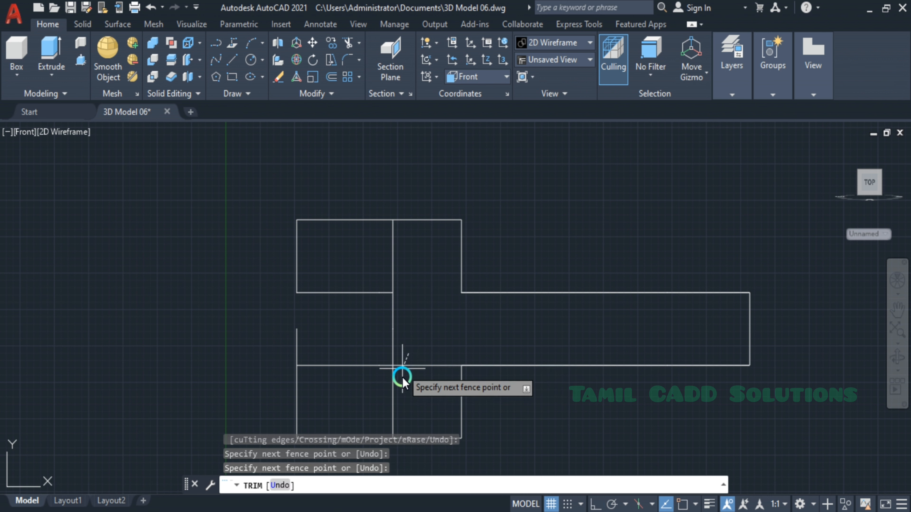
{"action": "left_click", "coordinate": [402, 382]}
{"action": "left_click", "coordinate": [298, 353]}
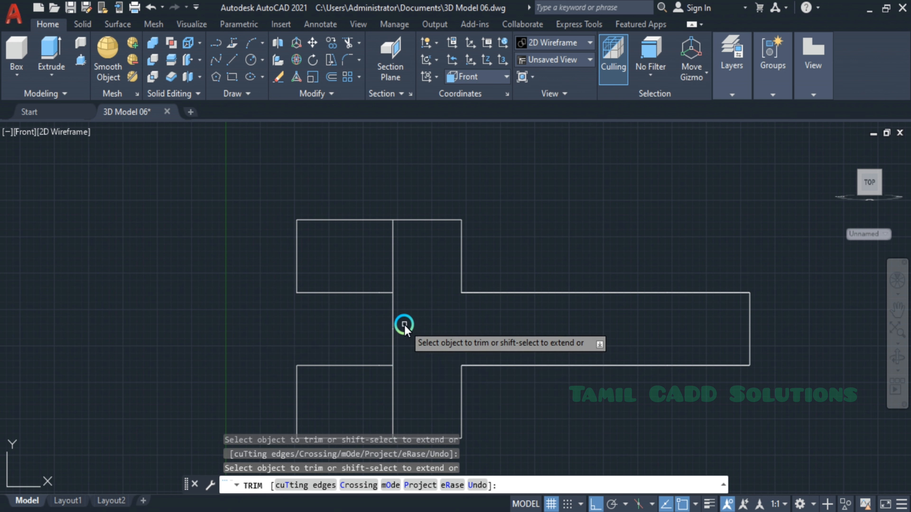
Trim the inner vertical line above and below the slot, and erase the duplicate line on the arm's lower edge.
{"action": "left_click", "coordinate": [397, 280]}
{"action": "left_click", "coordinate": [381, 261]}
{"action": "left_click", "coordinate": [402, 413]}
{"action": "left_click", "coordinate": [379, 398]}
{"action": "key", "text": "Escape"}
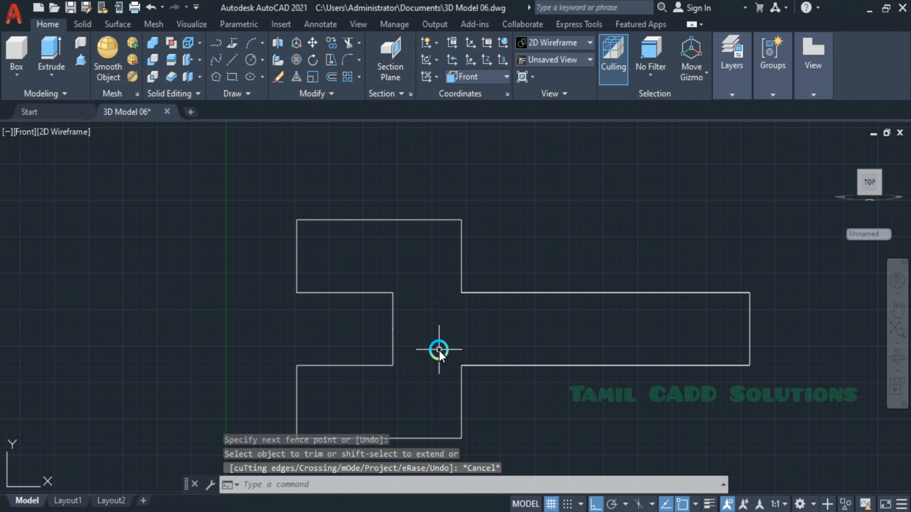
{"action": "left_click", "coordinate": [493, 366]}
{"action": "key", "text": "Delete"}
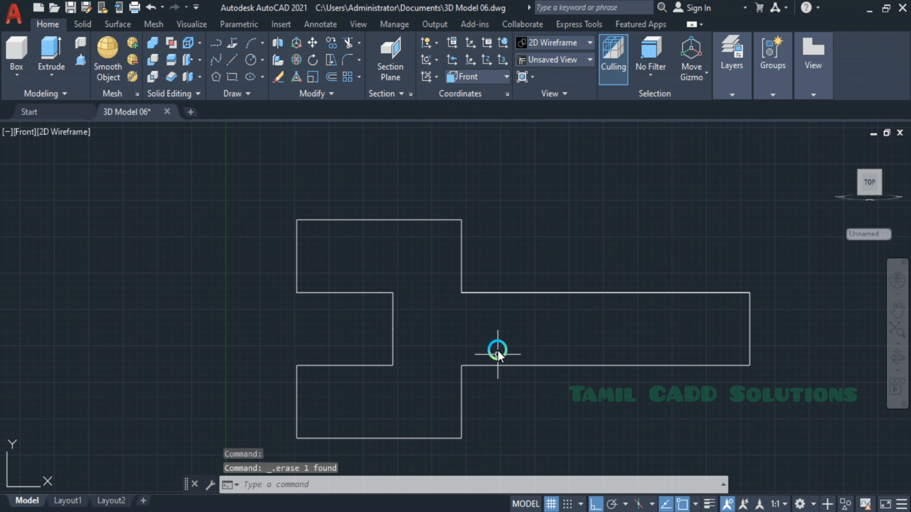
{"action": "left_click", "coordinate": [188, 511]}
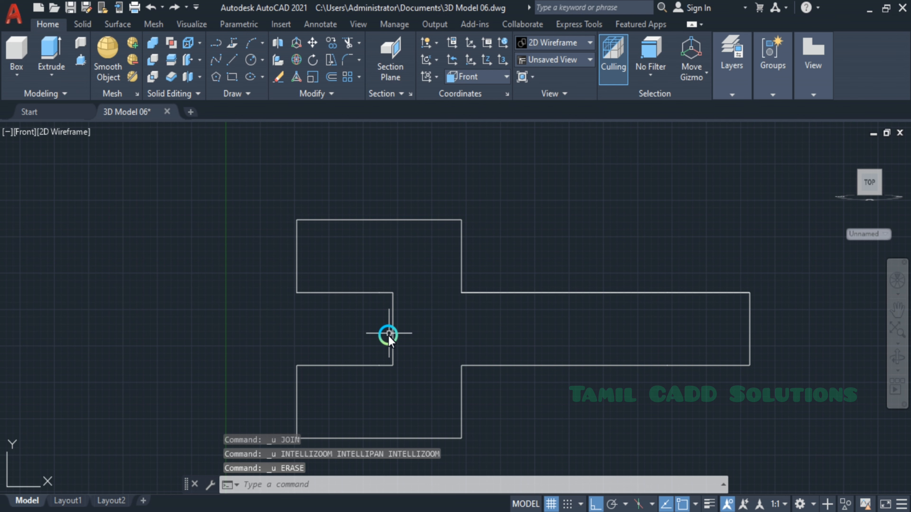
{"action": "left_click", "coordinate": [414, 321]}
{"action": "left_click", "coordinate": [347, 307]}
{"action": "key", "text": "Escape"}
Move the block's left edge lines together with the slot lines 30 units horizontally away from the arm.
{"action": "scroll", "coordinate": [398, 323], "scroll_direction": "down", "scroll_amount": 4}
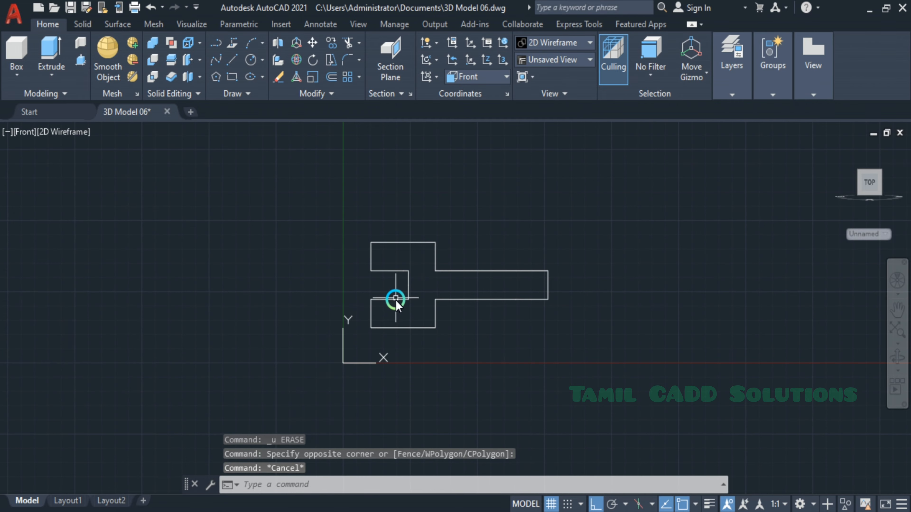
{"action": "left_click", "coordinate": [334, 230]}
{"action": "left_click", "coordinate": [408, 368]}
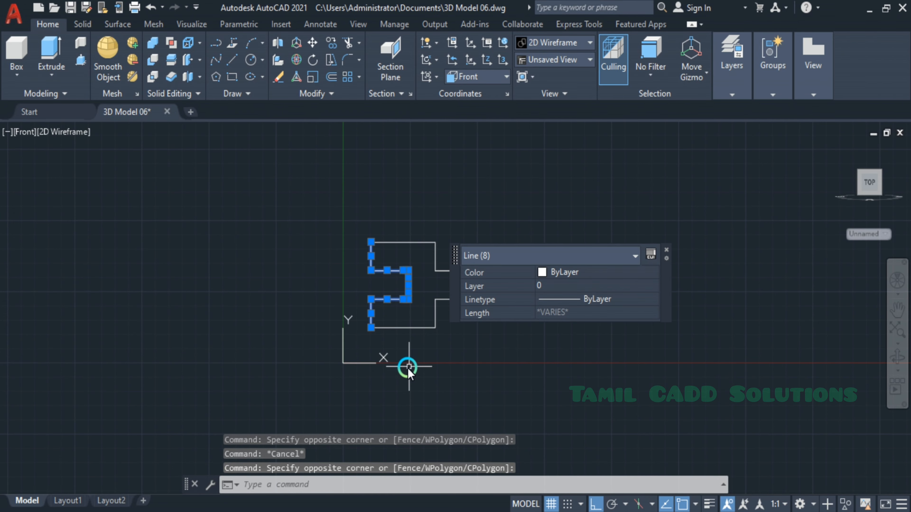
{"action": "type", "text": "M"}
{"action": "key", "text": "Return"}
{"action": "left_click", "coordinate": [290, 317]}
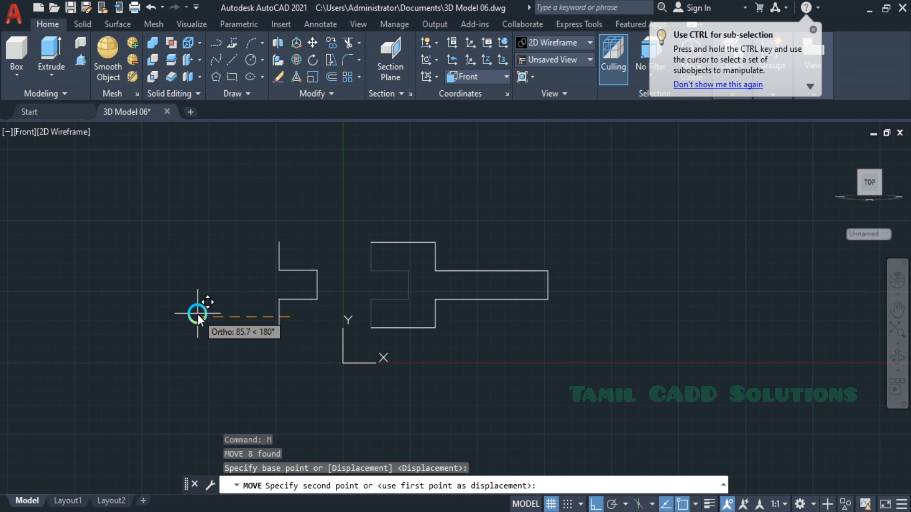
{"action": "type", "text": "30"}
{"action": "key", "text": "Return"}
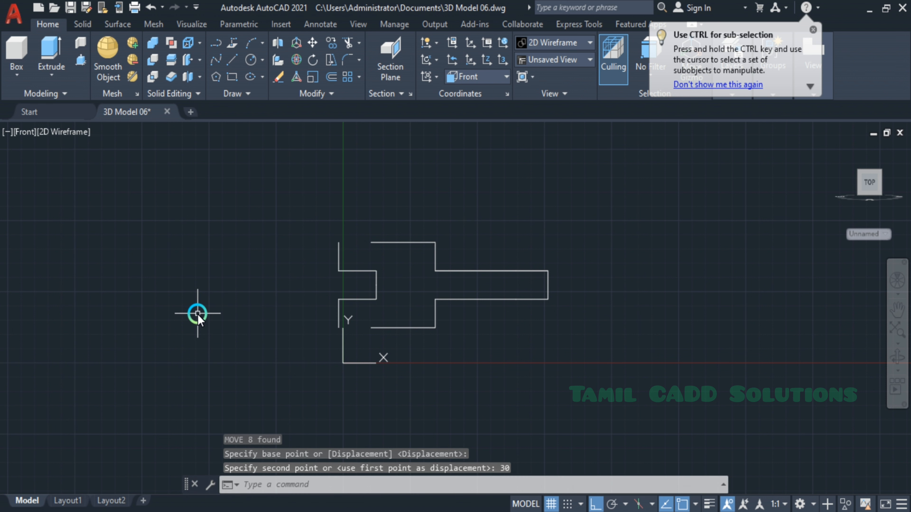
Extend the block's top and bottom lines to the moved left edges.
{"action": "type", "text": "tr"}
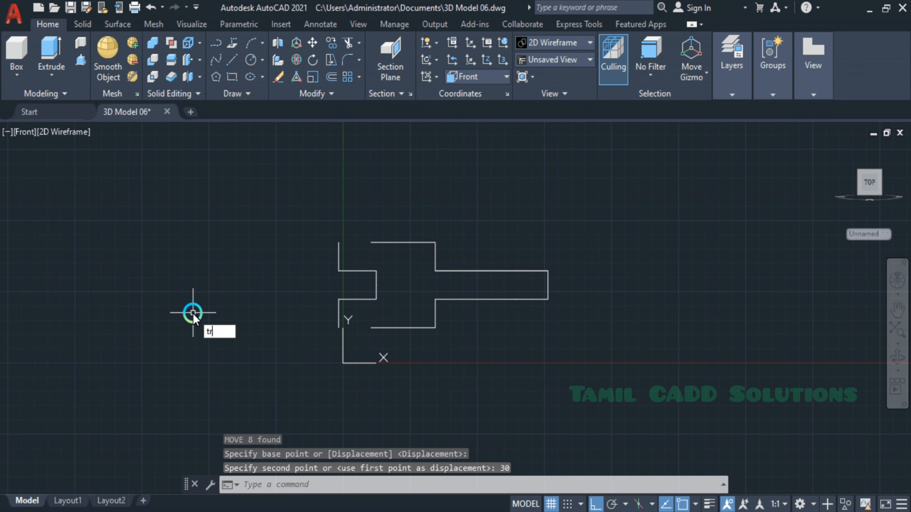
{"action": "key", "text": "Return"}
{"action": "left_click", "coordinate": [434, 356]}
{"action": "left_click", "coordinate": [368, 347], "text": "shift"}
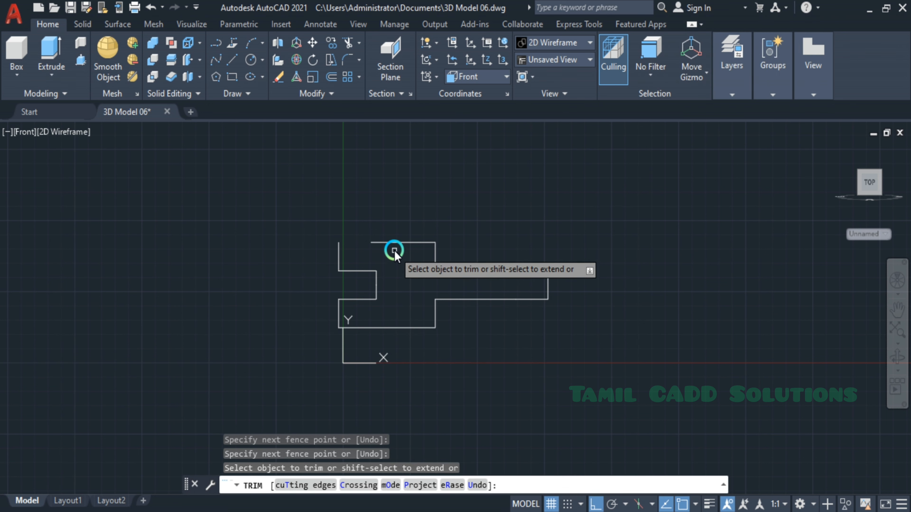
{"action": "left_click", "coordinate": [395, 243], "text": "shift"}
{"action": "key", "text": "Escape"}
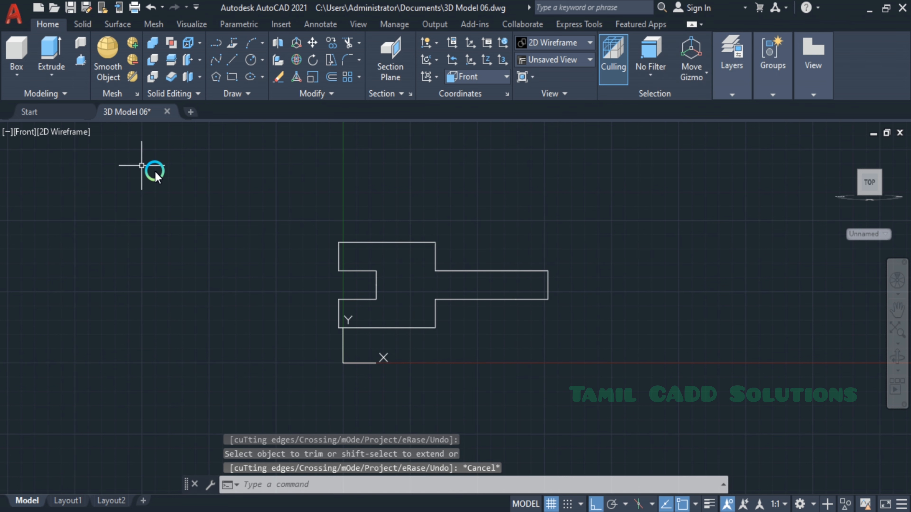
Draw a vertical line joining the two inner corners where the arm meets the block.
{"action": "scroll", "coordinate": [412, 299], "scroll_direction": "up", "scroll_amount": 2}
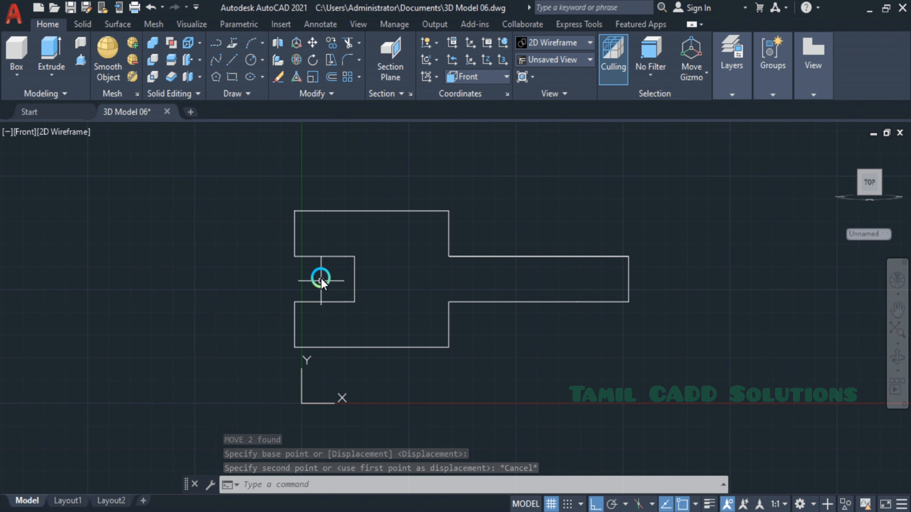
{"action": "type", "text": "l"}
{"action": "key", "text": "Return"}
{"action": "left_click", "coordinate": [448, 301]}
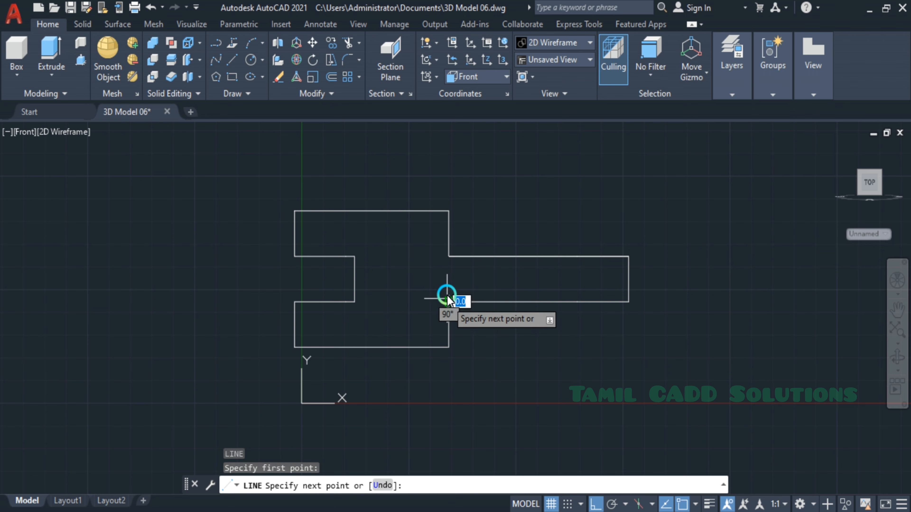
{"action": "left_click", "coordinate": [449, 256]}
{"action": "key", "text": "Escape"}
Offset the vertical junction line 25 units into the block, toward the slot.
{"action": "left_click", "coordinate": [408, 246]}
{"action": "left_click", "coordinate": [482, 324]}
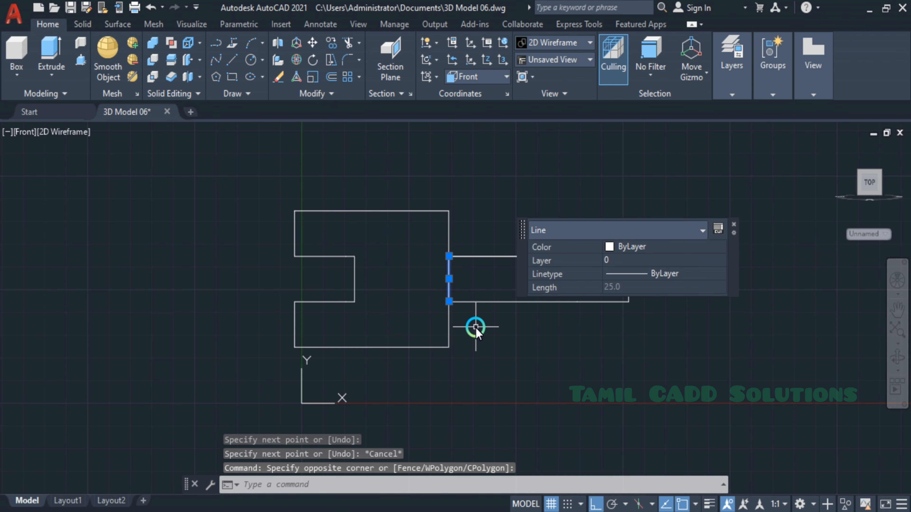
{"action": "type", "text": "o"}
{"action": "key", "text": "Return"}
{"action": "type", "text": "25"}
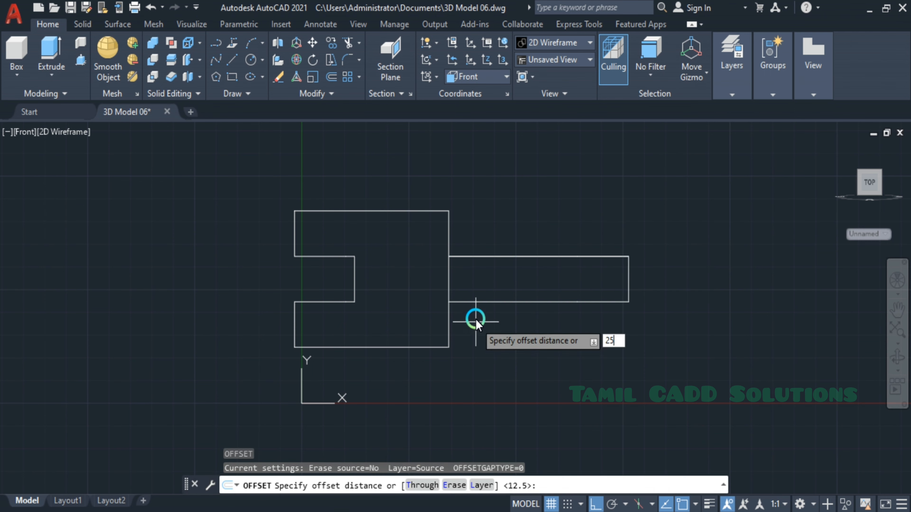
{"action": "key", "text": "Return"}
{"action": "left_click", "coordinate": [385, 309]}
{"action": "key", "text": "Escape"}
Erase the slot's old inner end lines and the short leftover segments beside them.
{"action": "left_click", "coordinate": [337, 248]}
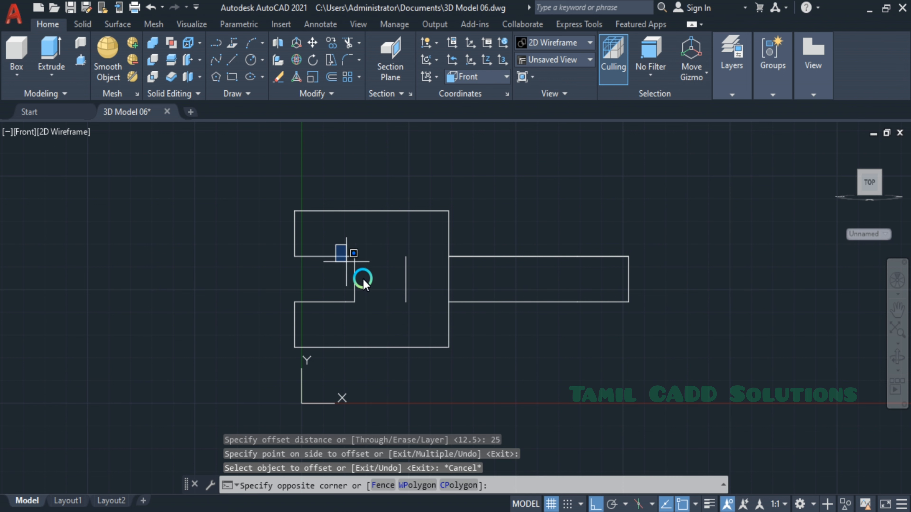
{"action": "left_click", "coordinate": [397, 325]}
{"action": "key", "text": "Delete"}
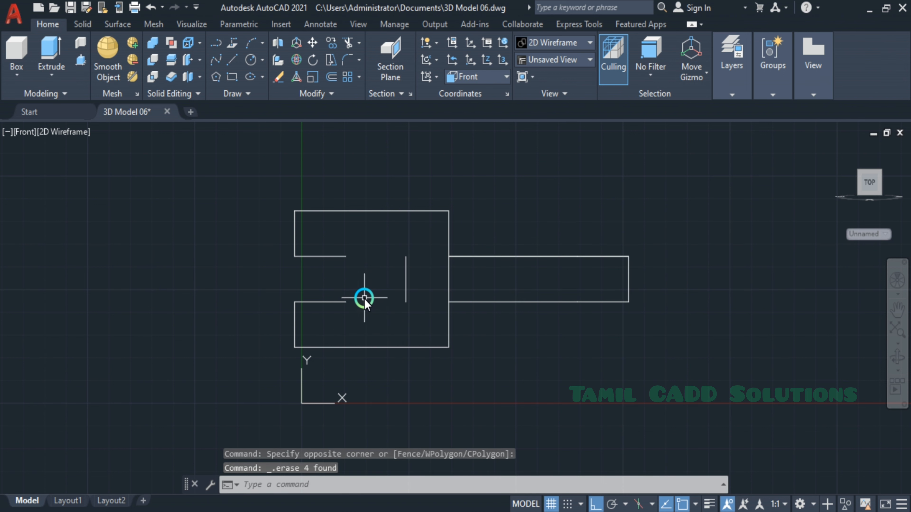
Extend the slot's upper and lower edges to the offset vertical line.
{"action": "type", "text": "tr"}
{"action": "key", "text": "Return"}
{"action": "left_click", "coordinate": [341, 302], "text": "shift"}
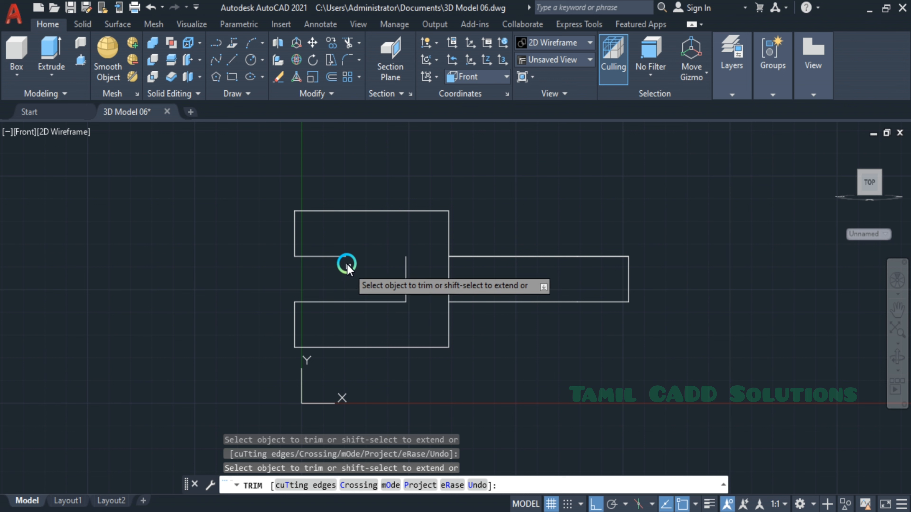
{"action": "left_click", "coordinate": [347, 257], "text": "shift"}
Erase the vertical construction line between the block and the arm.
{"action": "left_click", "coordinate": [449, 284]}
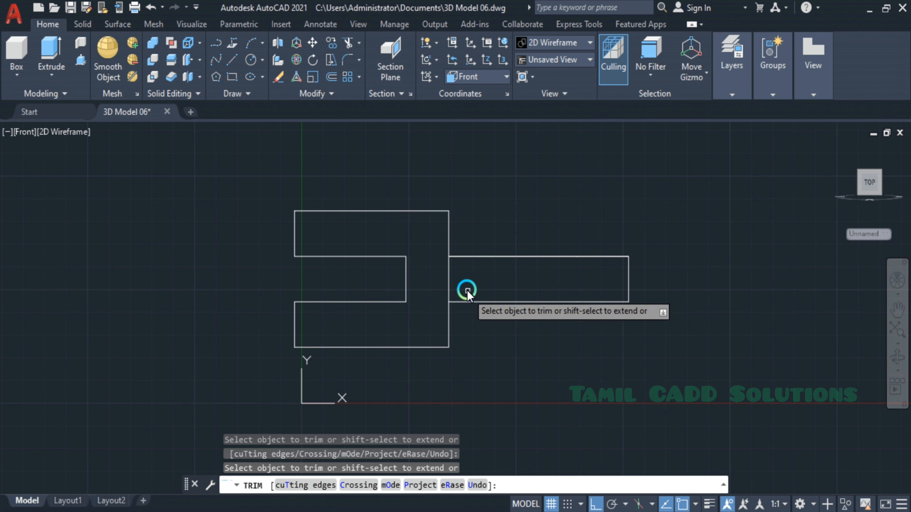
{"action": "key", "text": "Escape"}
{"action": "left_click", "coordinate": [449, 283]}
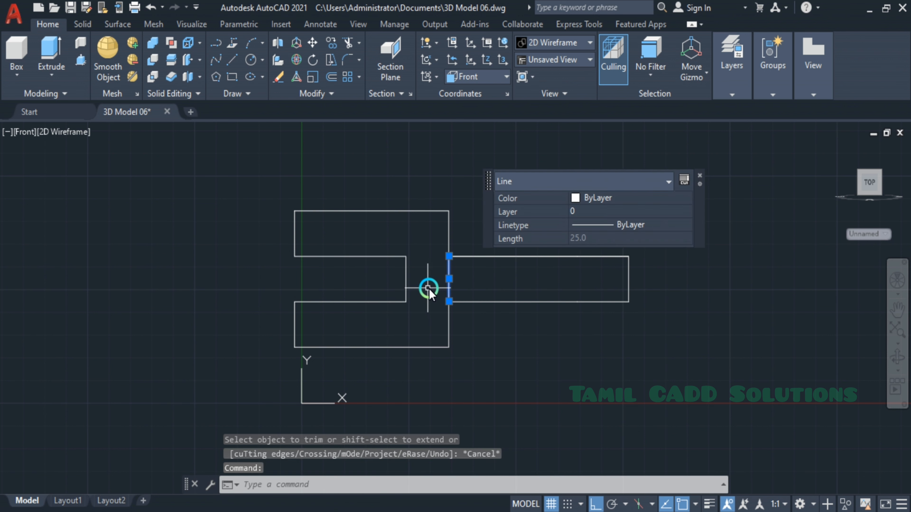
{"action": "key", "text": "Delete"}
Join all lines of the forked outline into a single polyline.
{"action": "scroll", "coordinate": [455, 310], "scroll_direction": "down", "scroll_amount": 2}
{"action": "left_click", "coordinate": [280, 219]}
{"action": "left_click", "coordinate": [650, 369]}
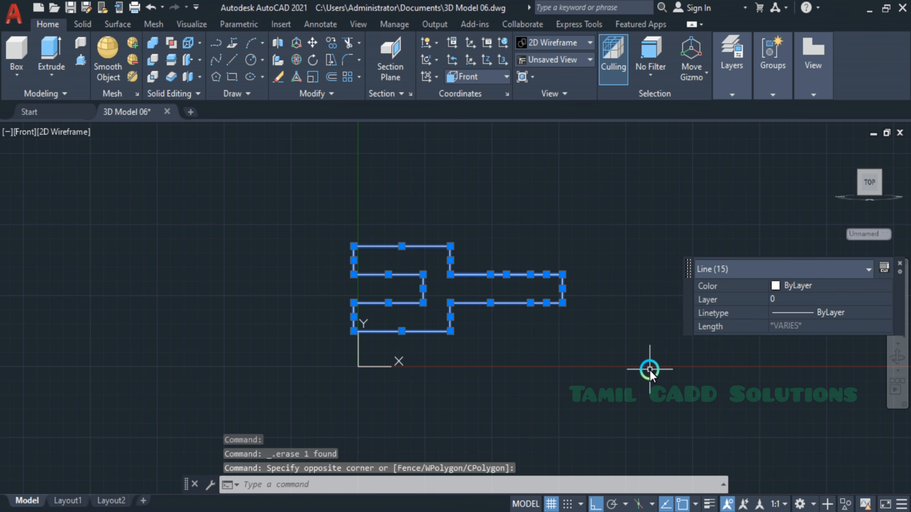
{"action": "type", "text": "j"}
{"action": "key", "text": "Return"}
Select the joined profile and switch the viewport to the SW Isometric view.
{"action": "left_click", "coordinate": [495, 307]}
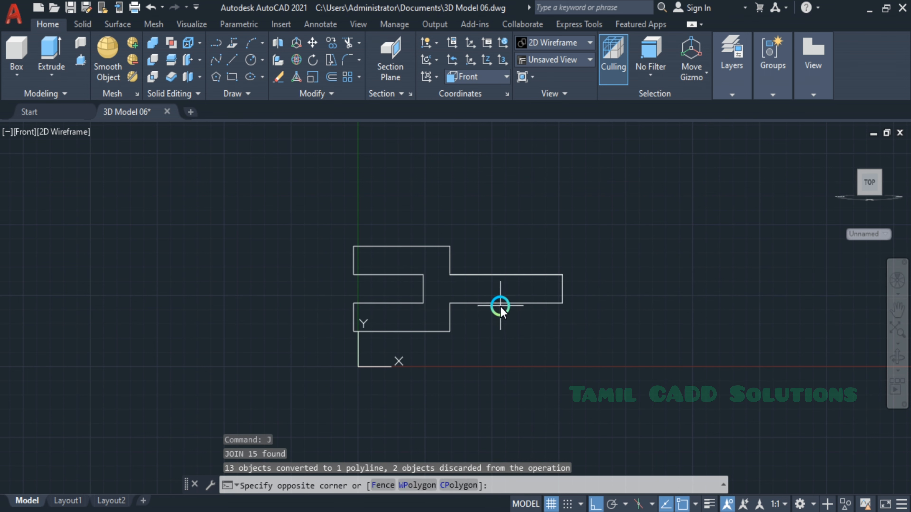
{"action": "left_click", "coordinate": [468, 295]}
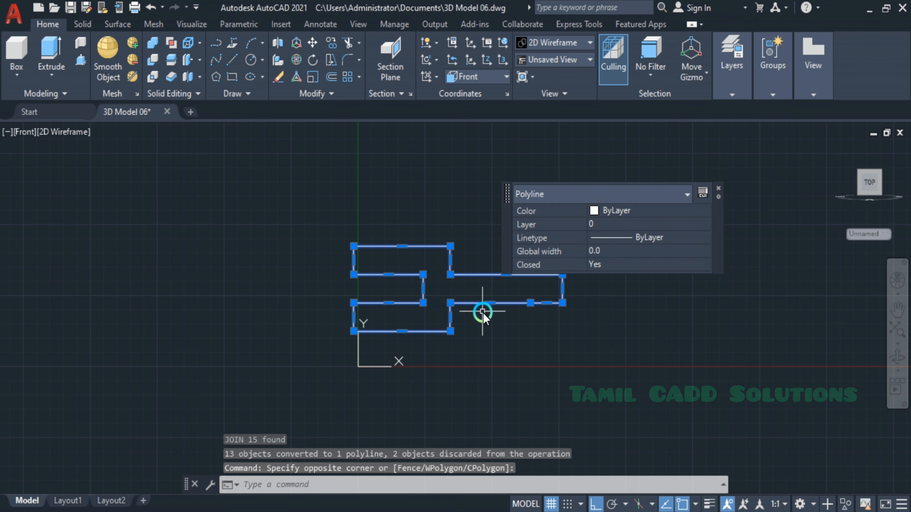
{"action": "left_click", "coordinate": [20, 133]}
{"action": "left_click", "coordinate": [68, 260]}
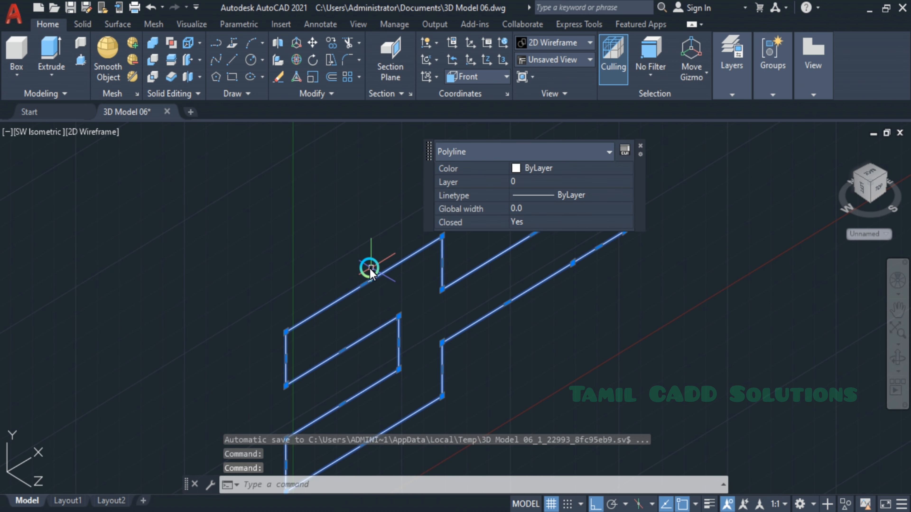
Extrude the joined fork profile to a height of 60 as a solid.
{"action": "type", "text": "ext"}
{"action": "key", "text": "Return"}
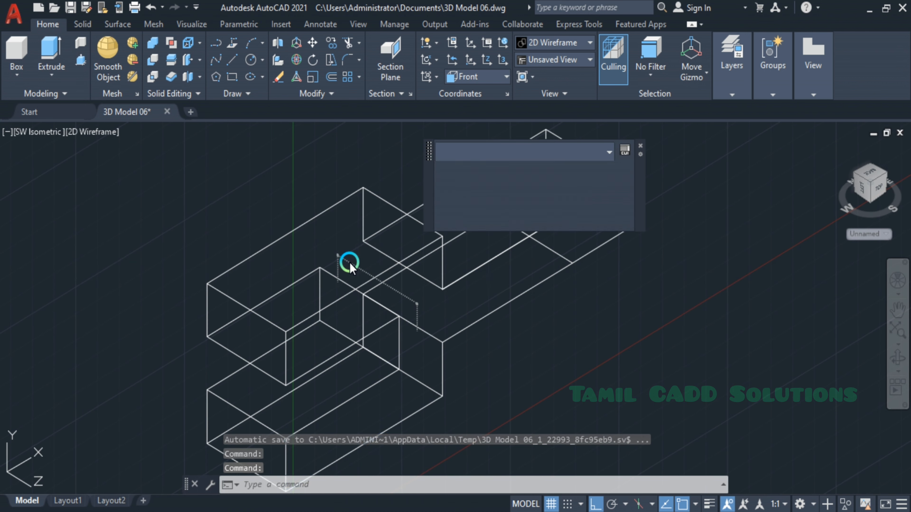
{"action": "type", "text": "60"}
{"action": "key", "text": "Return"}
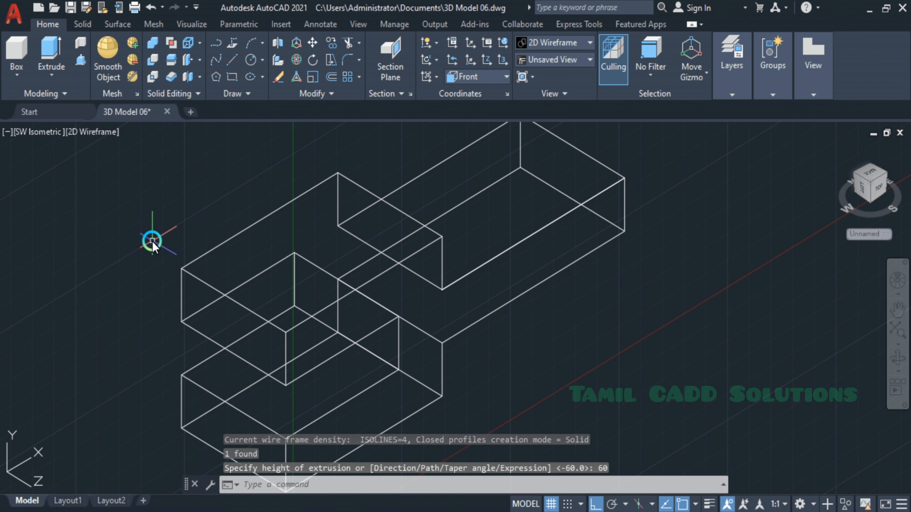
Turn off the grid and set the viewport's visual style to Realistic.
{"action": "key", "text": "F7"}
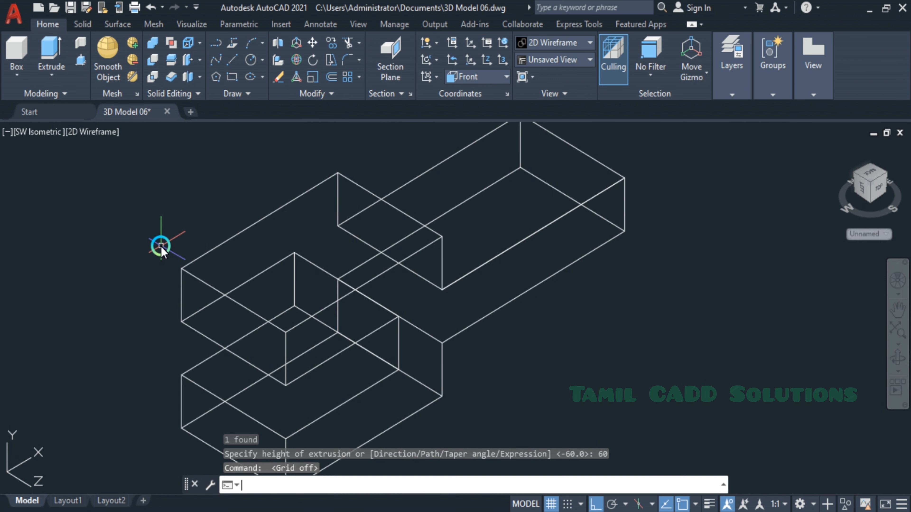
{"action": "scroll", "coordinate": [477, 282], "scroll_direction": "down", "scroll_amount": 2}
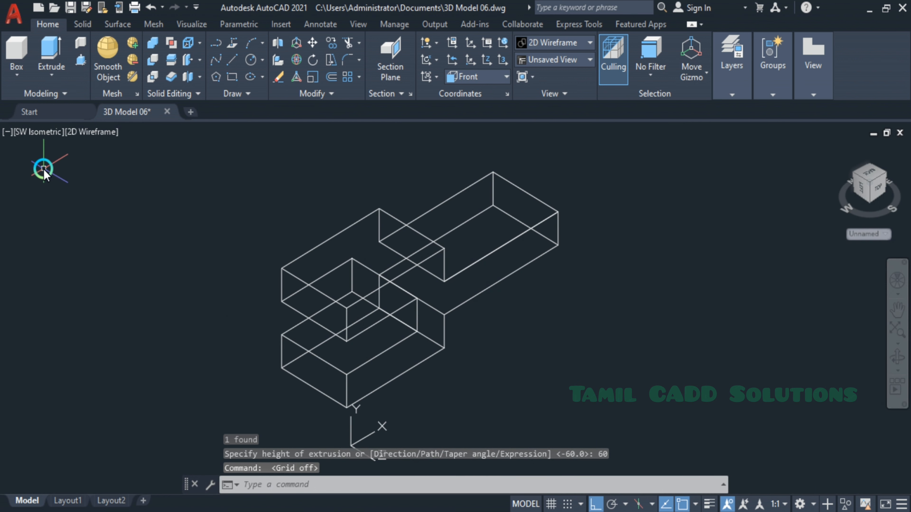
{"action": "left_click", "coordinate": [94, 135]}
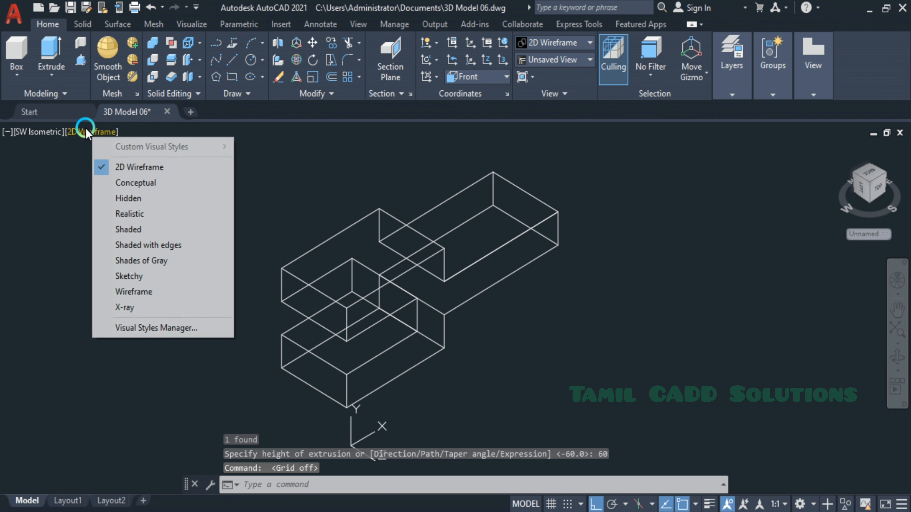
{"action": "left_click", "coordinate": [131, 212]}
Erase the leftover lines along the arm's upper front edge.
{"action": "left_click", "coordinate": [282, 136]}
{"action": "left_click", "coordinate": [655, 334]}
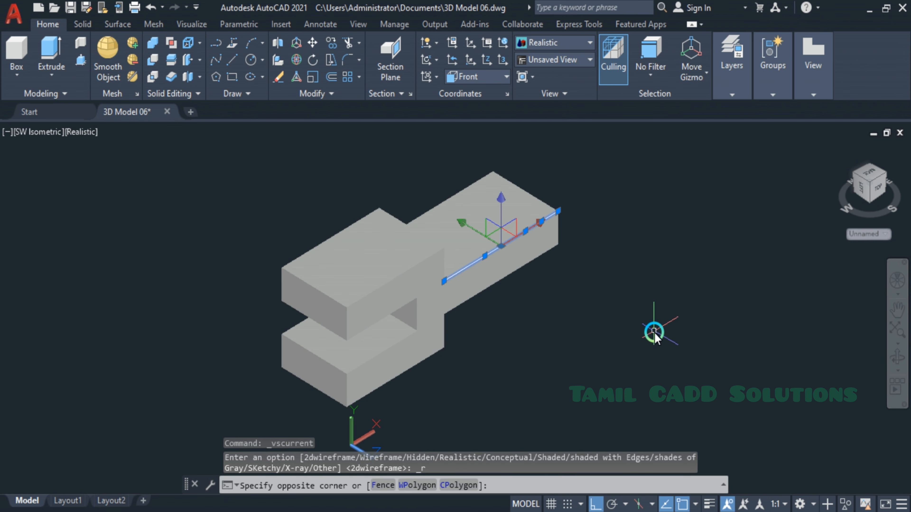
{"action": "key", "text": "Delete"}
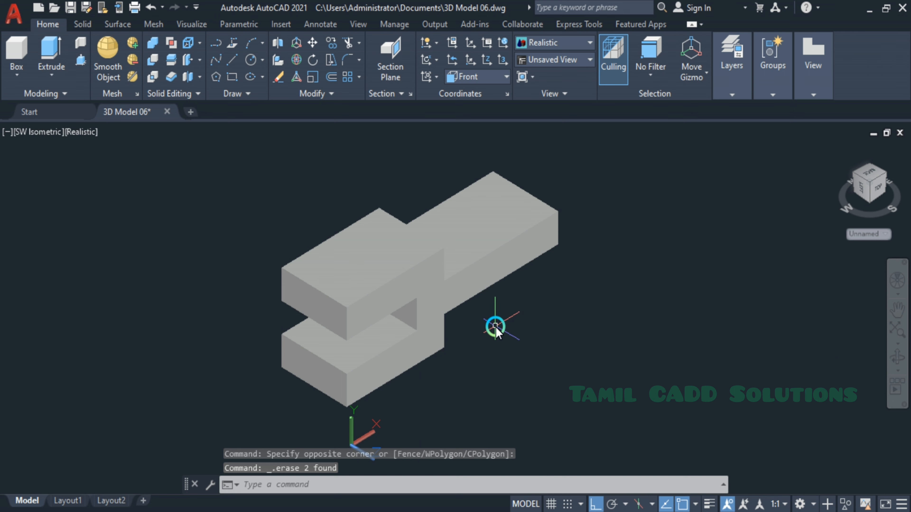
Round the four vertical corner edges at the ends of both fork prongs with a FILLETEDGE radius of 30.
{"action": "middle_click_drag", "start_coordinate": [509, 354], "coordinate": [524, 354]}
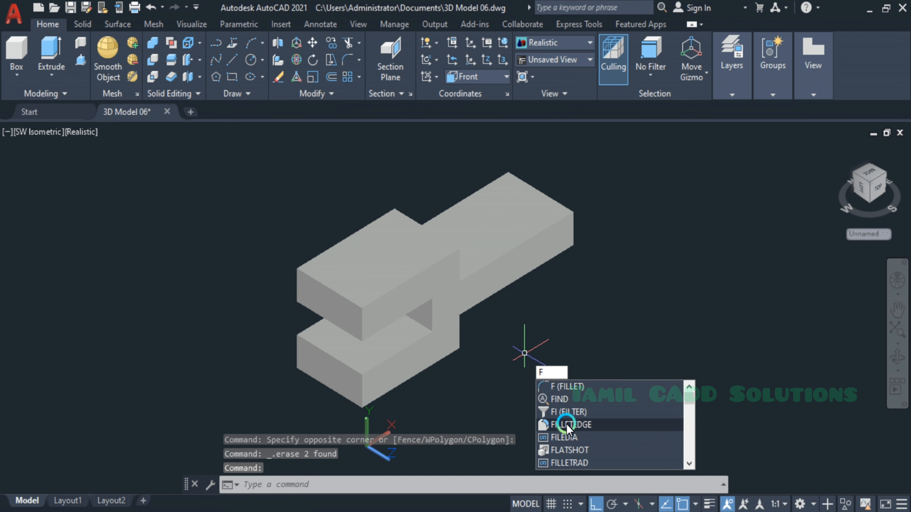
{"action": "left_click", "coordinate": [576, 424]}
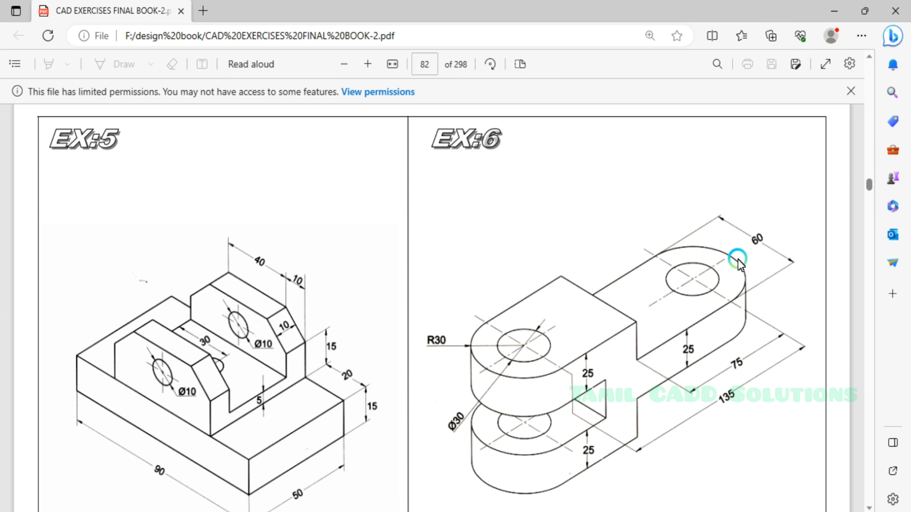
{"action": "left_click", "coordinate": [834, 10]}
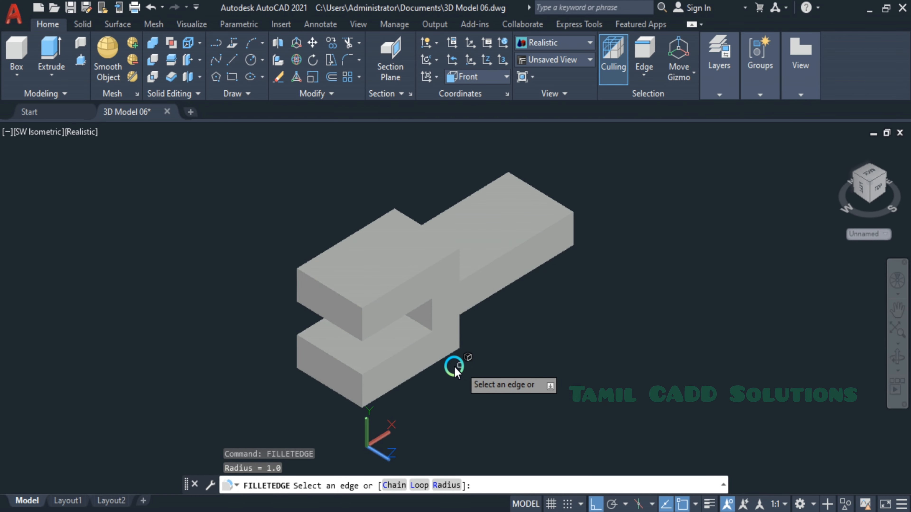
{"action": "left_click", "coordinate": [446, 486]}
{"action": "type", "text": "30"}
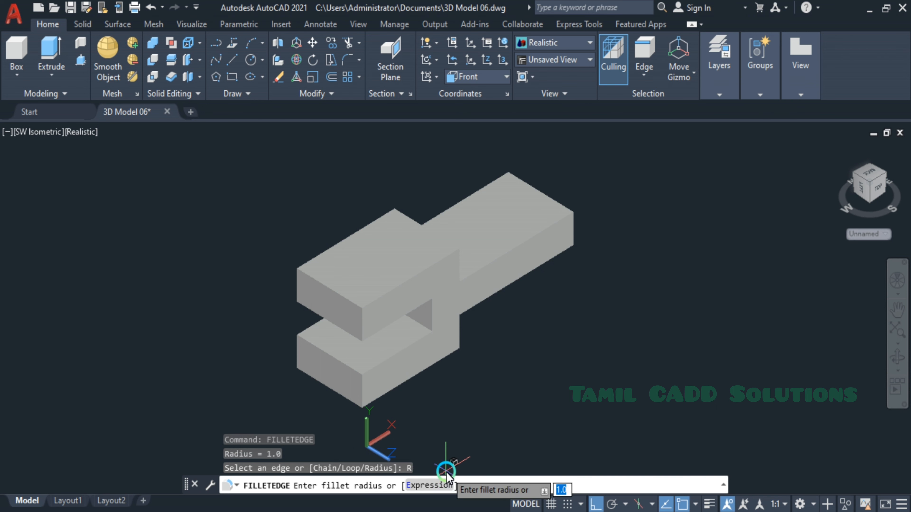
{"action": "key", "text": "Return"}
{"action": "left_click", "coordinate": [362, 324]}
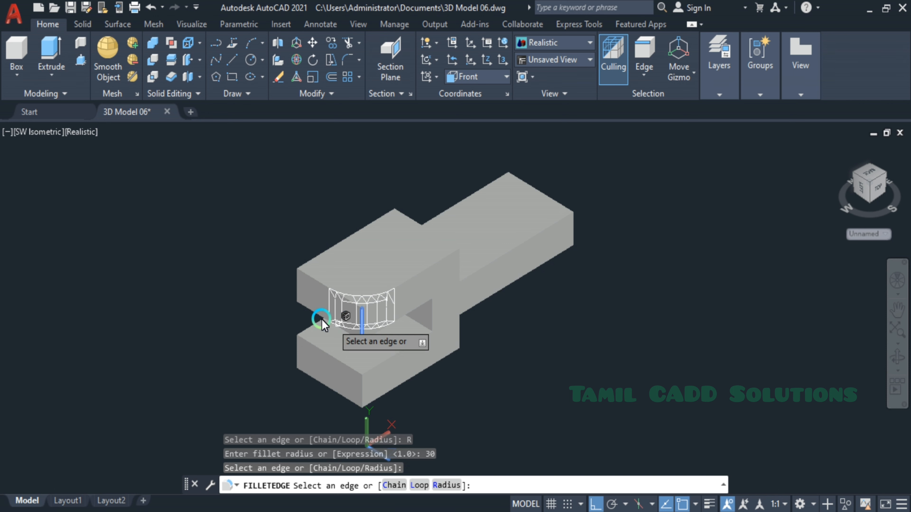
{"action": "left_click", "coordinate": [296, 282]}
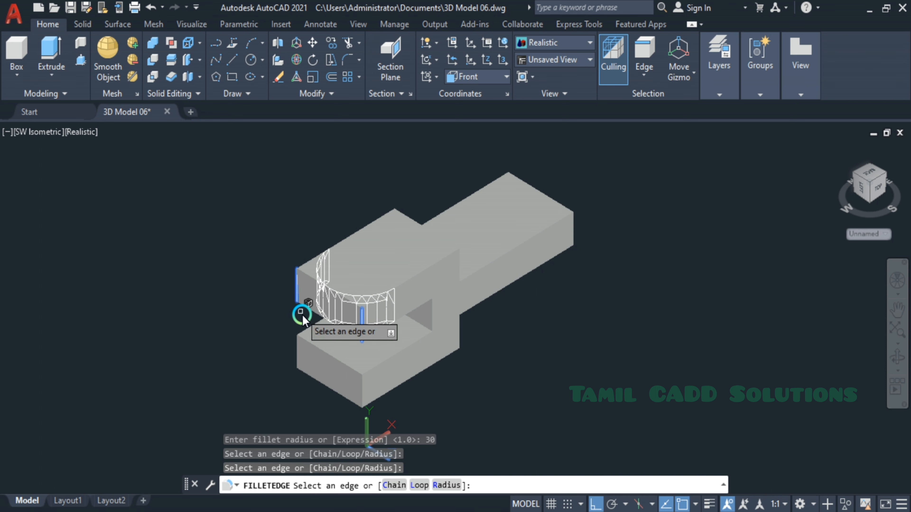
{"action": "left_click", "coordinate": [366, 397]}
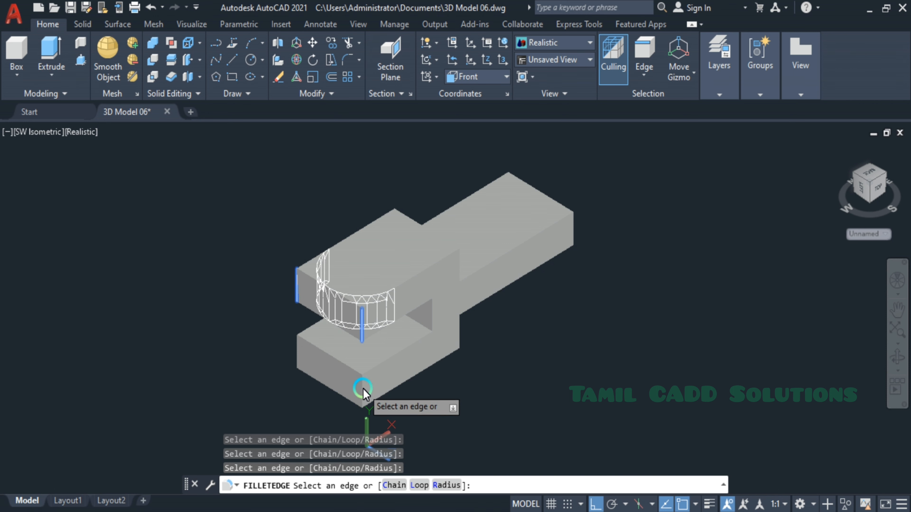
{"action": "left_click", "coordinate": [363, 389]}
{"action": "left_click", "coordinate": [298, 346]}
{"action": "key", "text": "Return"}
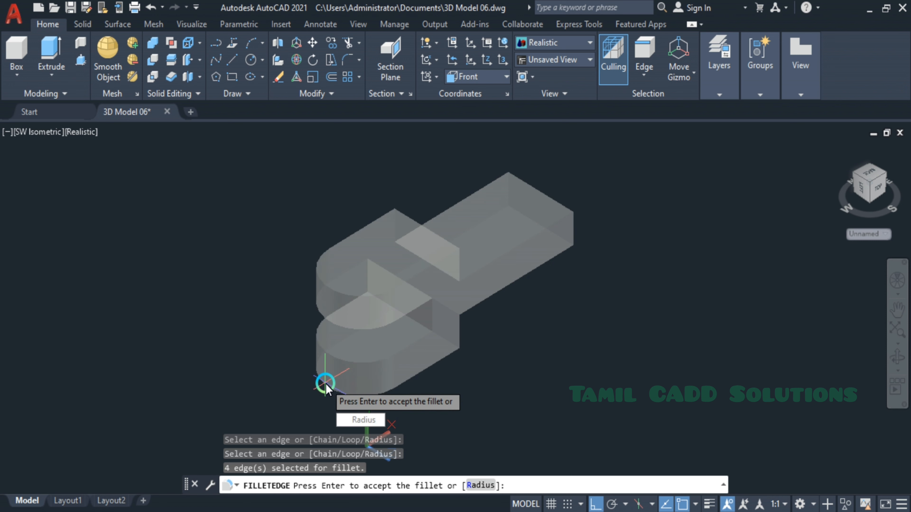
{"action": "key", "text": "Return"}
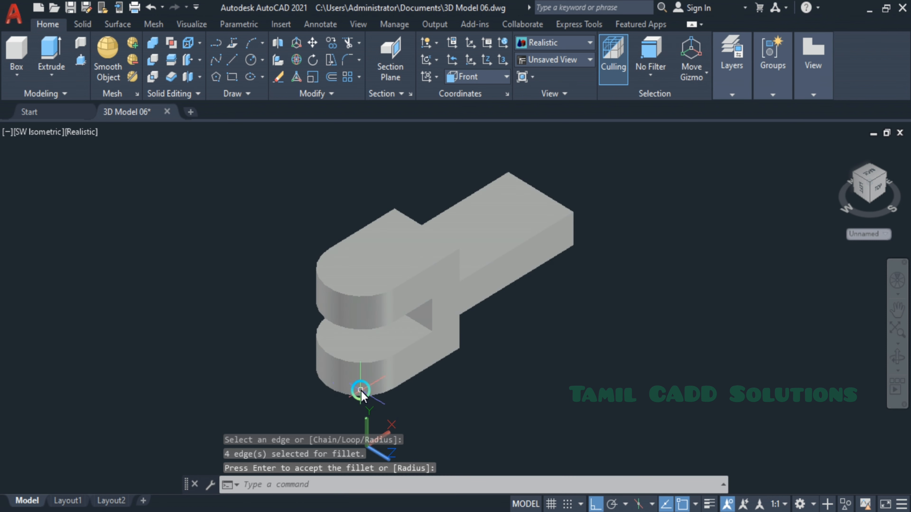
Round the two vertical corner edges at the arm's free end with a FILLETEDGE radius of 30.
{"action": "middle_click_drag", "start_coordinate": [361, 391], "coordinate": [272, 390], "text": "shift"}
{"action": "key", "text": "Return"}
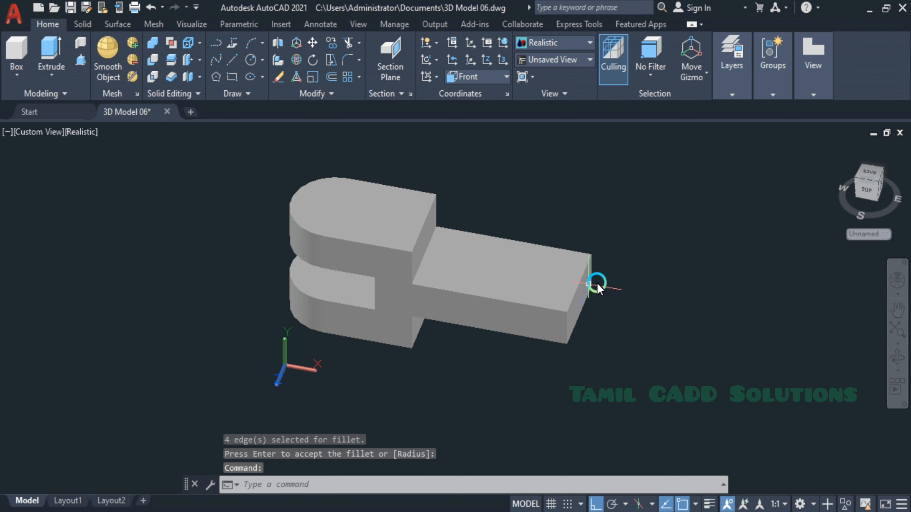
{"action": "middle_click_drag", "start_coordinate": [597, 283], "coordinate": [376, 336], "text": "shift"}
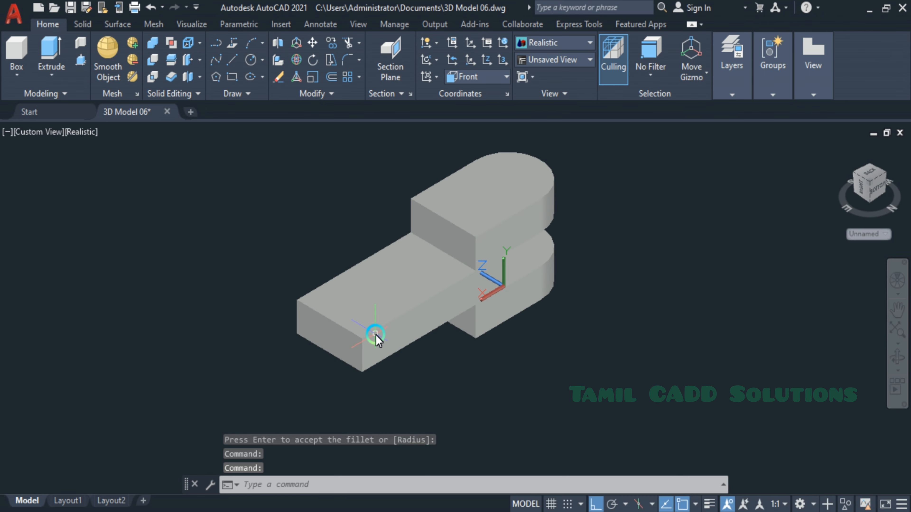
{"action": "type", "text": "F"}
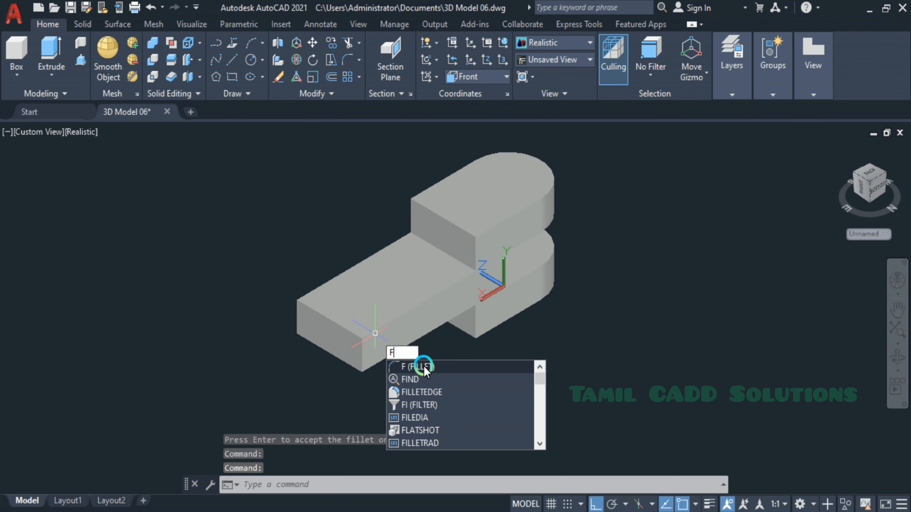
{"action": "left_click", "coordinate": [424, 392]}
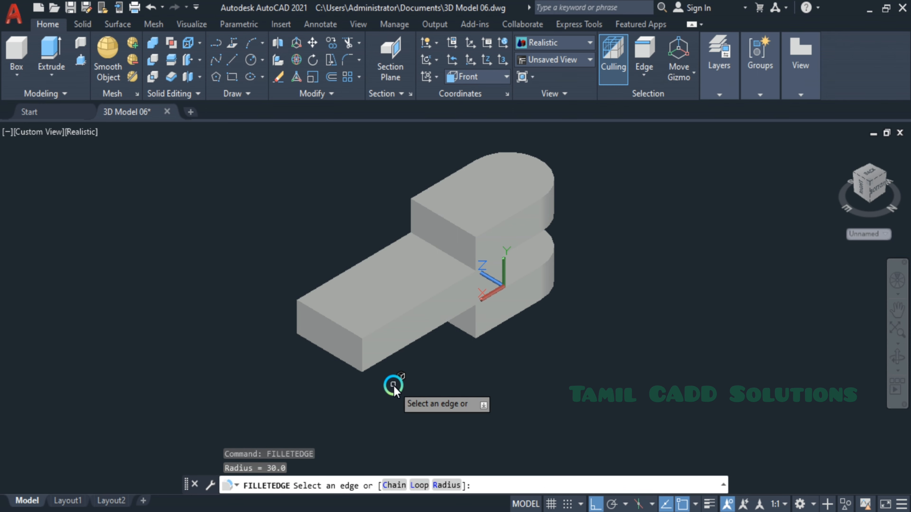
{"action": "type", "text": "r"}
{"action": "key", "text": "Return"}
{"action": "type", "text": "30"}
{"action": "key", "text": "Return"}
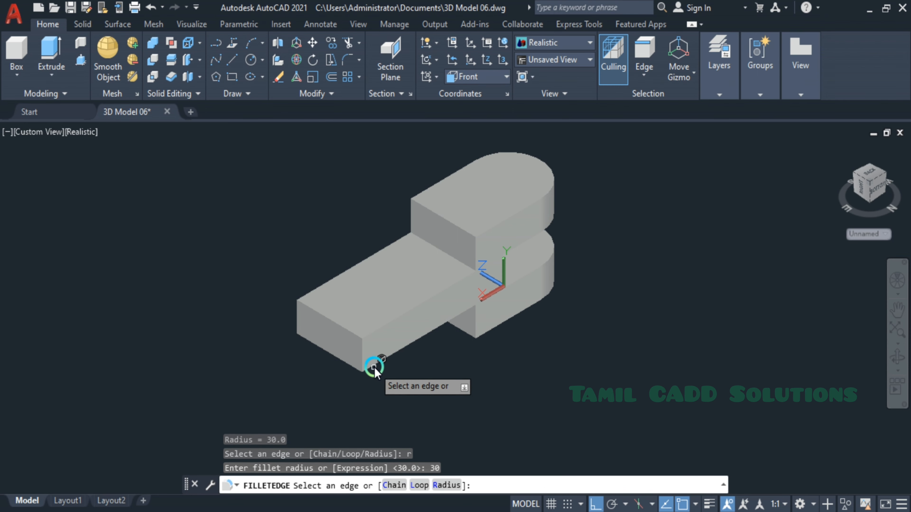
{"action": "left_click", "coordinate": [363, 357]}
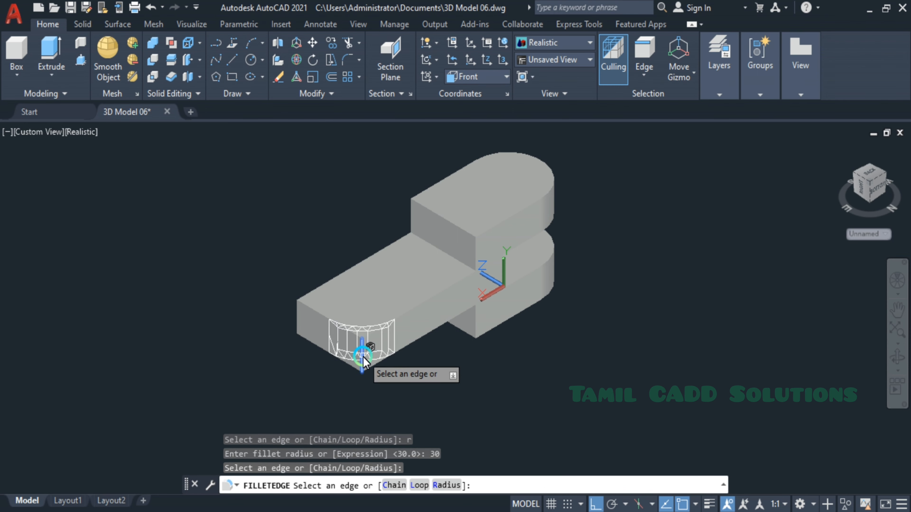
{"action": "left_click", "coordinate": [303, 320]}
{"action": "key", "text": "Return"}
{"action": "key", "text": "Return"}
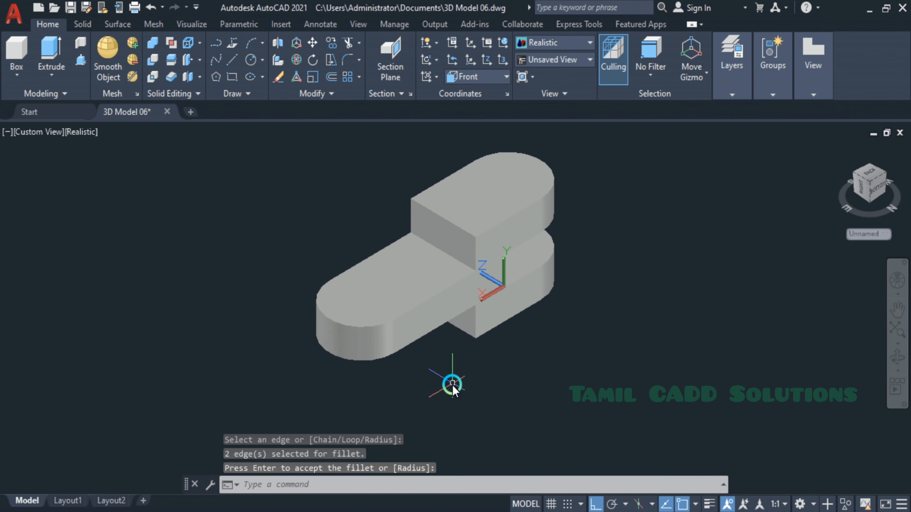
Draw a 30-diameter circle on the upper prong's top face, centred on its rounded end.
{"action": "middle_click_drag", "start_coordinate": [452, 380], "coordinate": [404, 415], "text": "shift"}
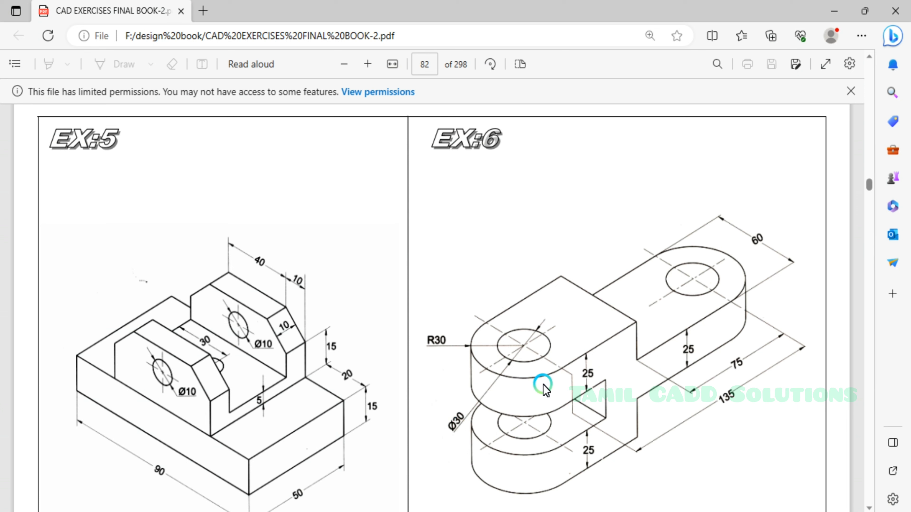
{"action": "left_click", "coordinate": [831, 13]}
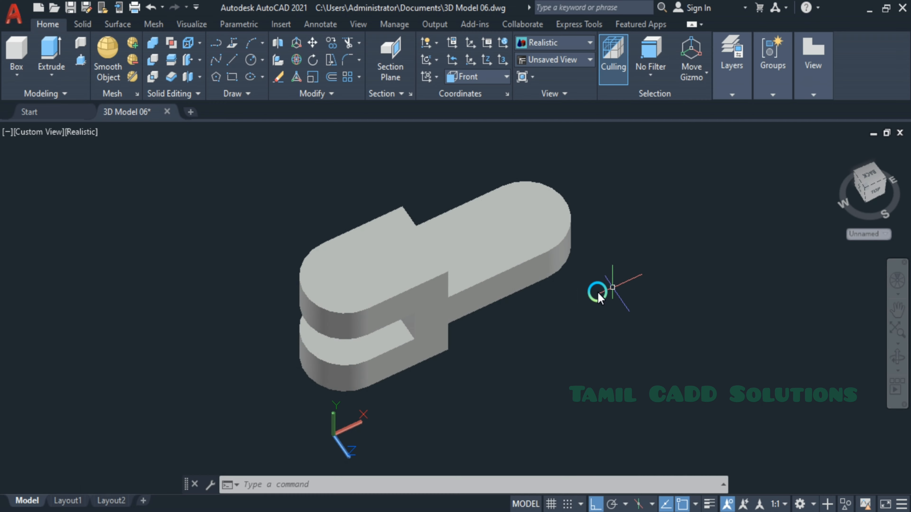
{"action": "type", "text": "c"}
{"action": "key", "text": "Return"}
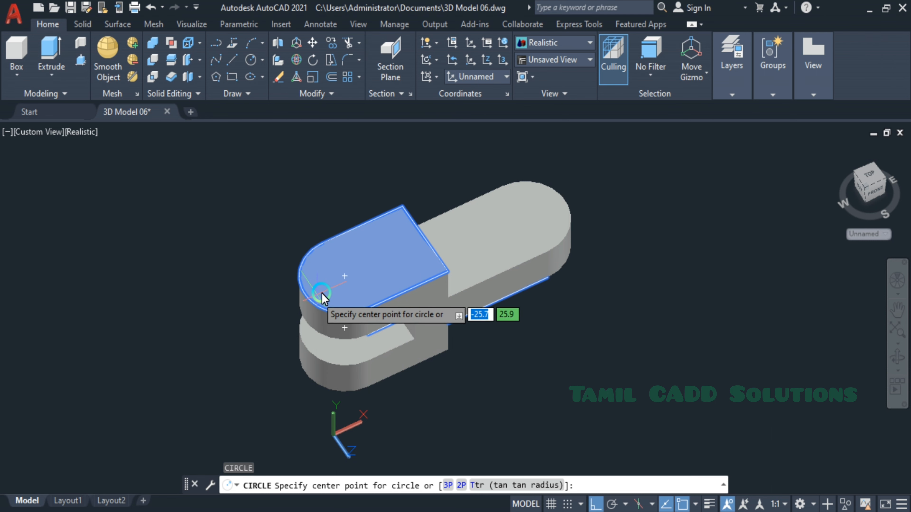
{"action": "left_click", "coordinate": [344, 277]}
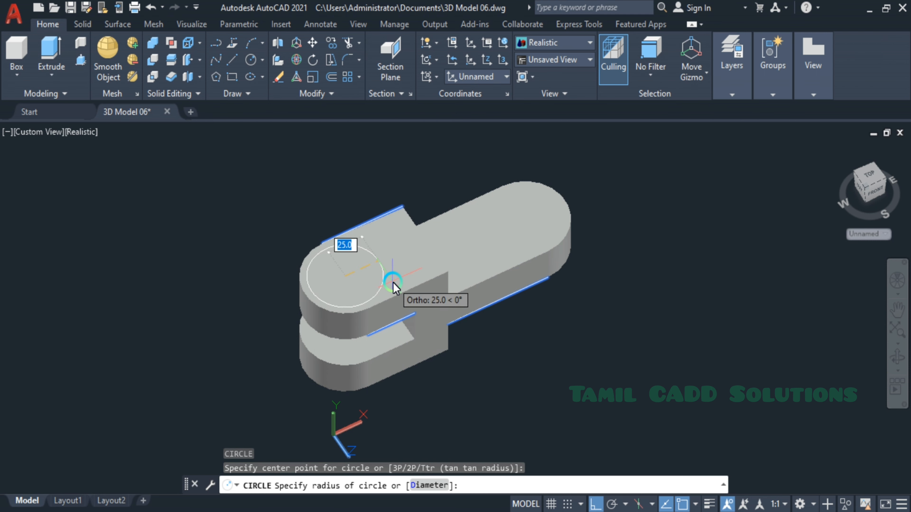
{"action": "type", "text": "d"}
{"action": "key", "text": "Return"}
{"action": "type", "text": "30"}
{"action": "key", "text": "Return"}
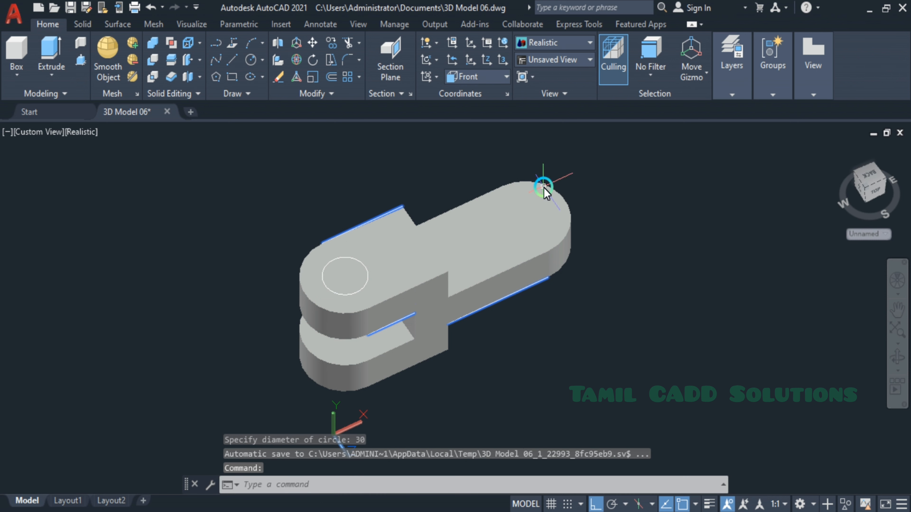
Draw a 30-diameter circle on the arm's top face, centred on its rounded end.
{"action": "left_click", "coordinate": [244, 64]}
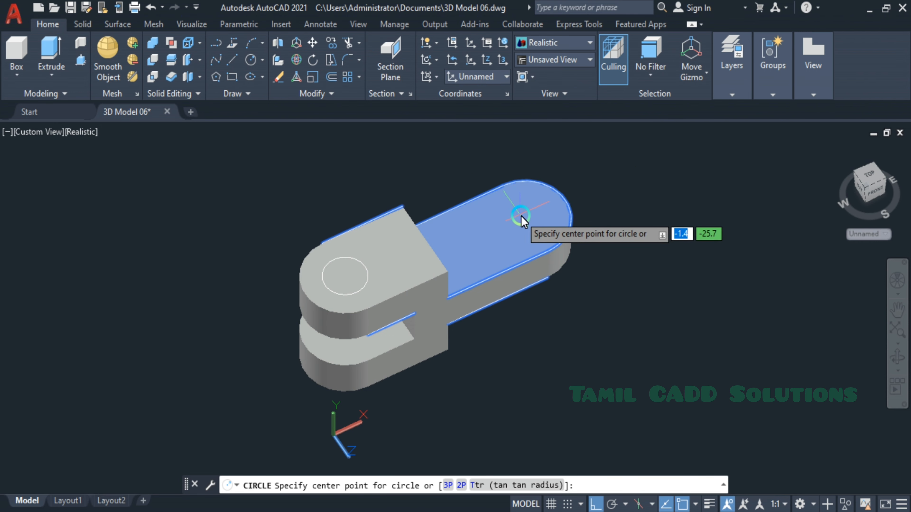
{"action": "left_click", "coordinate": [525, 219]}
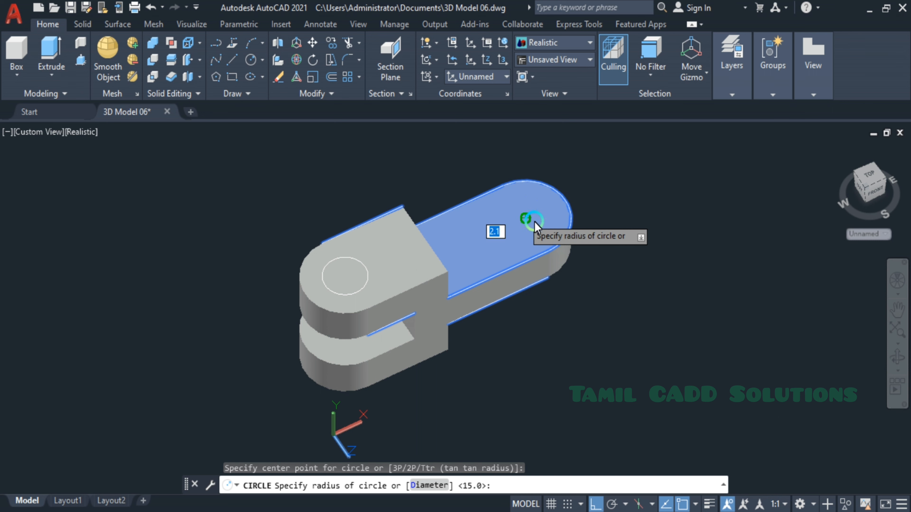
{"action": "type", "text": "d"}
{"action": "key", "text": "Return"}
{"action": "type", "text": "1"}
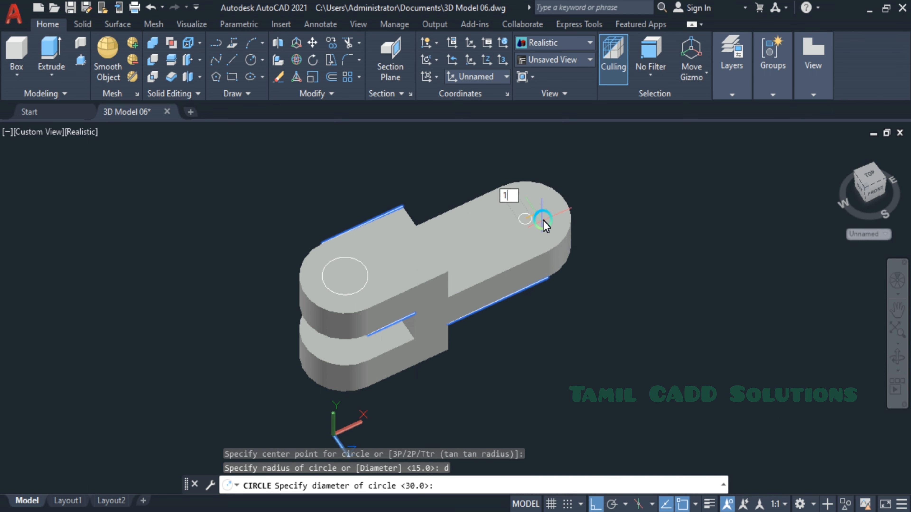
{"action": "key", "text": "BackSpace"}
{"action": "type", "text": "30"}
{"action": "key", "text": "Return"}
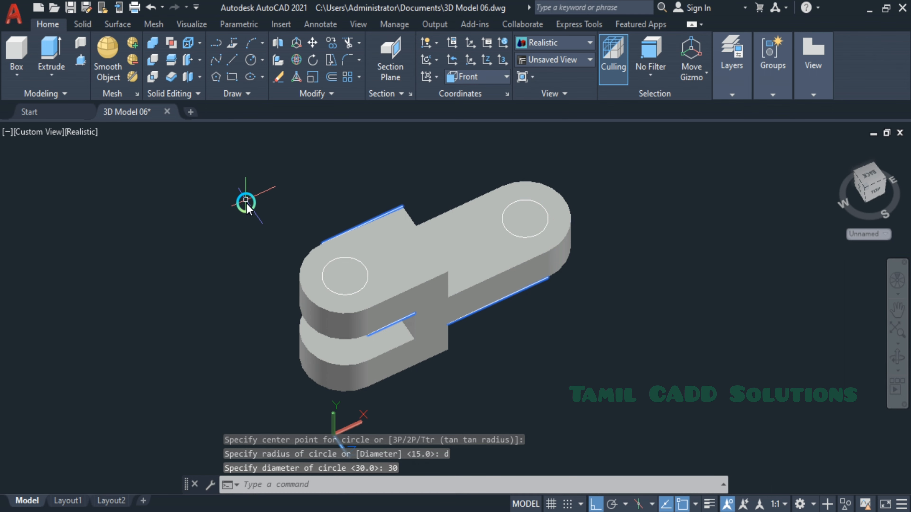
Cut the circle on the upper prong down through both fork prongs with Presspull.
{"action": "middle_click_drag", "start_coordinate": [372, 274], "coordinate": [416, 251], "text": "shift"}
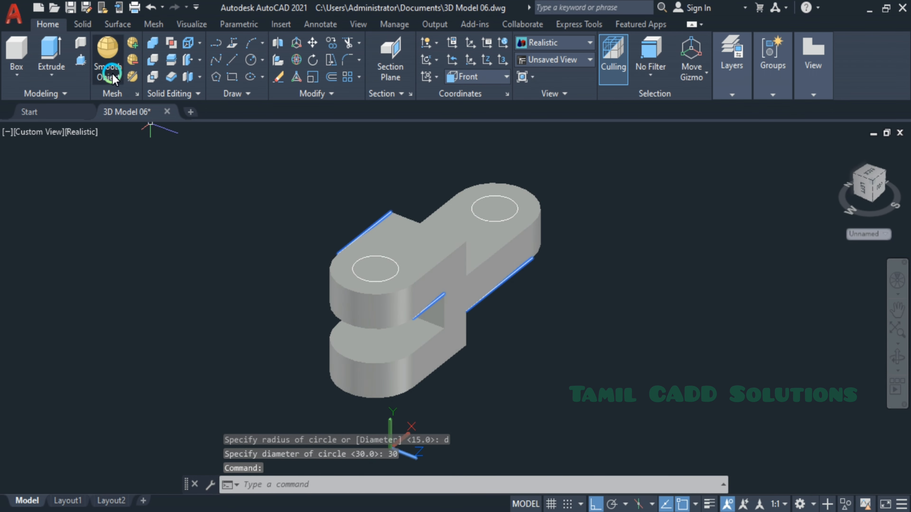
{"action": "left_click", "coordinate": [81, 59]}
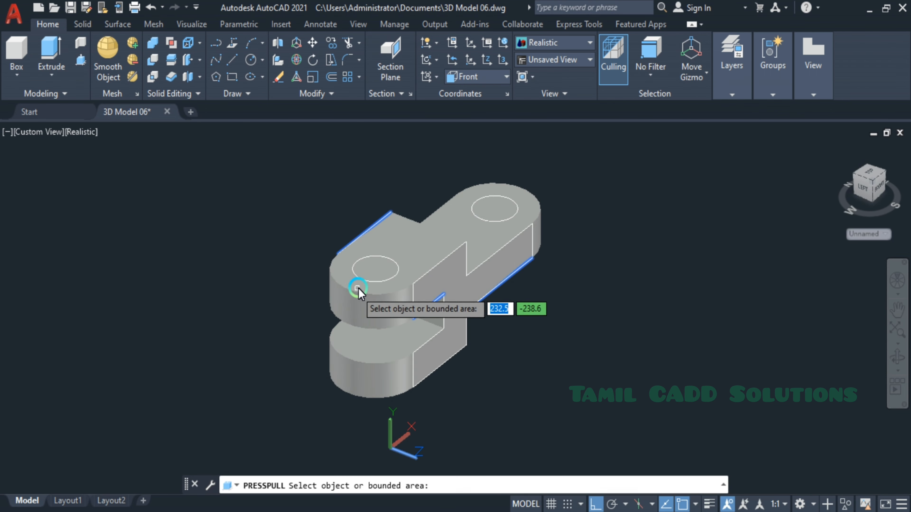
{"action": "left_click", "coordinate": [377, 266]}
{"action": "left_click", "coordinate": [420, 424]}
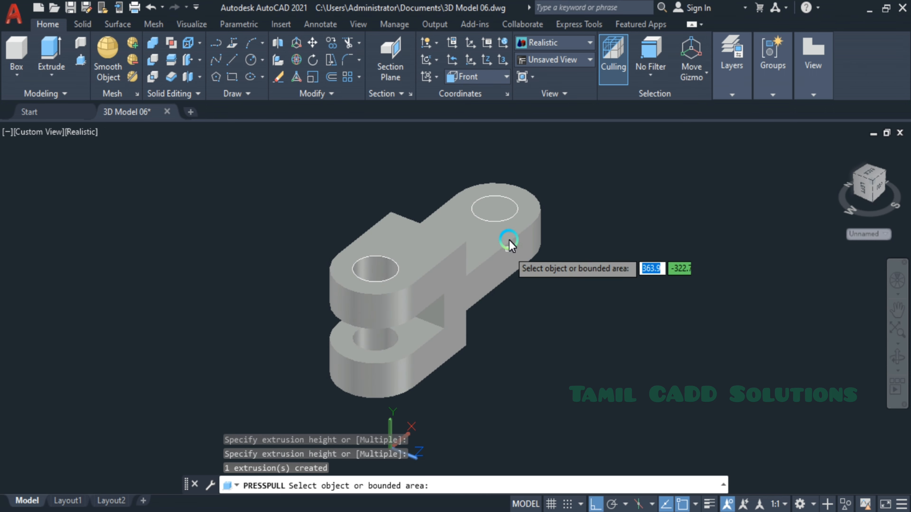
Cut the circle on the arm's top face down through the arm with Presspull.
{"action": "left_click", "coordinate": [498, 211]}
{"action": "left_click", "coordinate": [543, 335]}
{"action": "middle_click_drag", "start_coordinate": [541, 334], "coordinate": [476, 339], "text": "shift"}
{"action": "key", "text": "Escape"}
Set the model view to SW Isometric and leave the solid deselected.
{"action": "left_click", "coordinate": [480, 298]}
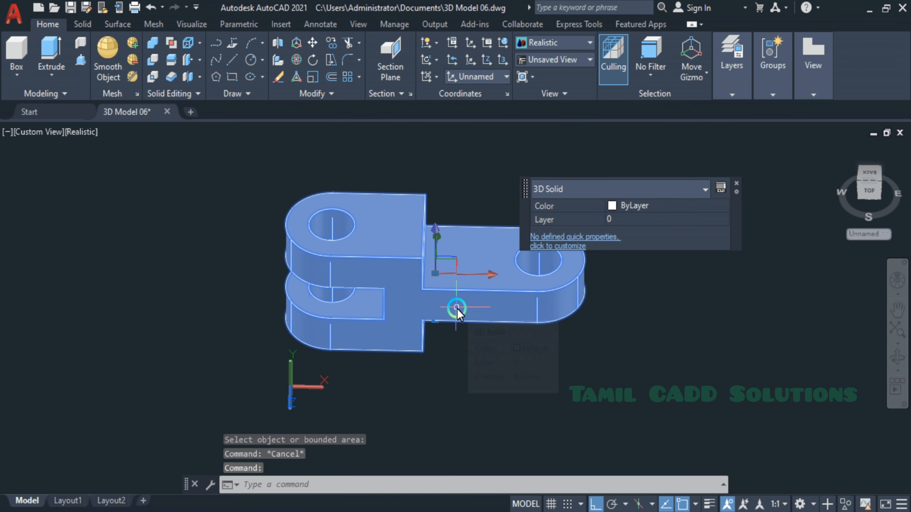
{"action": "left_click", "coordinate": [44, 132]}
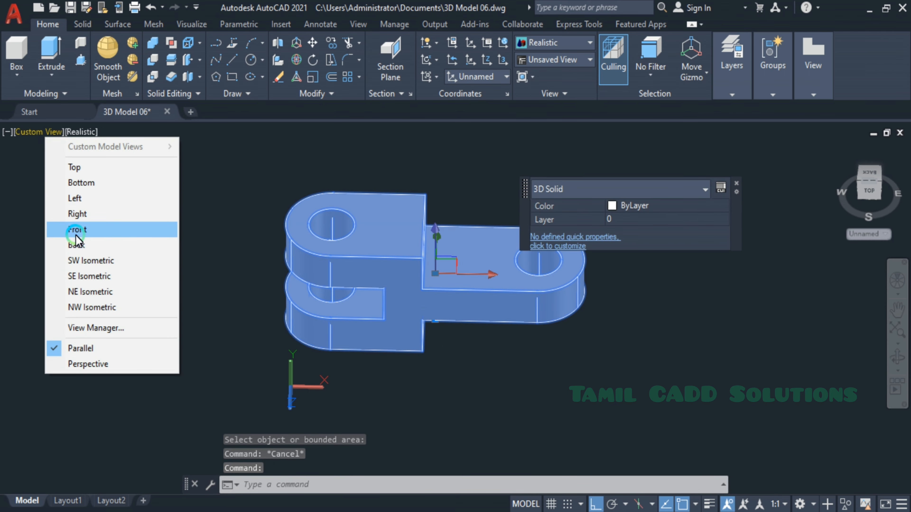
{"action": "left_click", "coordinate": [84, 261]}
{"action": "scroll", "coordinate": [454, 303], "scroll_direction": "down", "scroll_amount": 2}
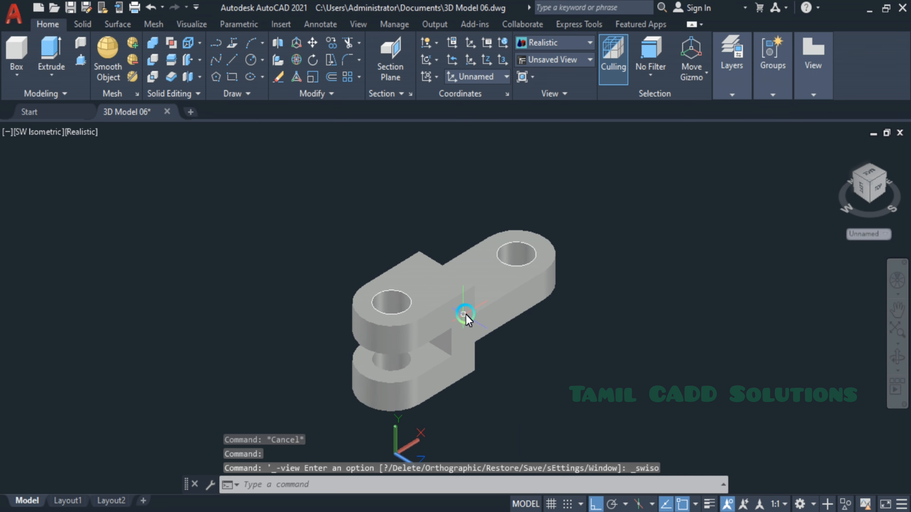
{"action": "left_click", "coordinate": [482, 315]}
{"action": "key", "text": "Escape"}
Erase the two leftover 30-diameter circles on the top faces of the upper prong and the arm.
{"action": "left_click", "coordinate": [239, 155]}
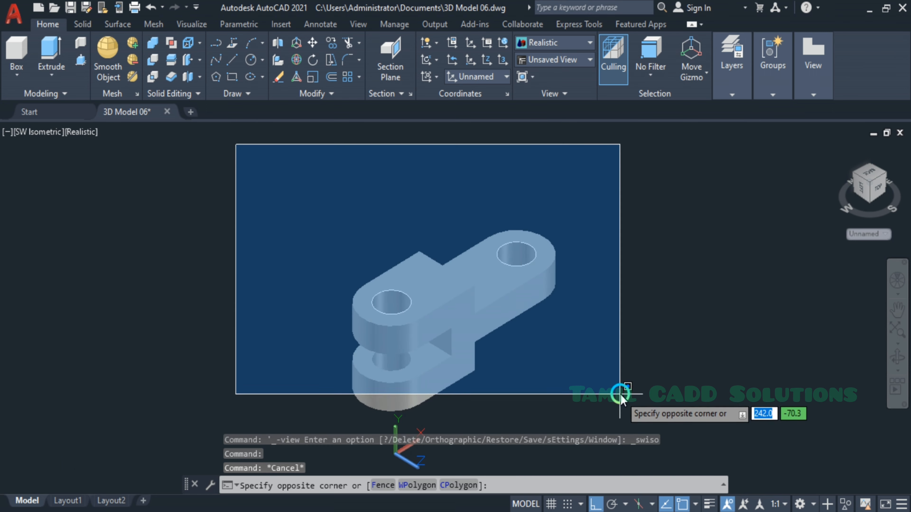
{"action": "left_click", "coordinate": [665, 454]}
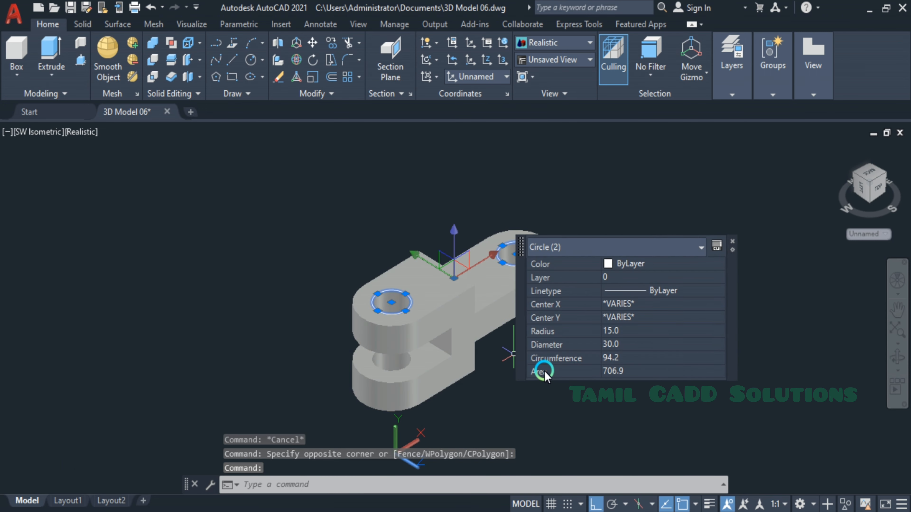
{"action": "key", "text": "Delete"}
Change the colour of the forked link solid to Yellow and clear the selection.
{"action": "mouse_move", "coordinate": [543, 366]}
{"action": "middle_mouse_down"}
{"action": "mouse_move", "coordinate": [515, 342]}
{"action": "mouse_move", "coordinate": [479, 285]}
{"action": "middle_mouse_up"}
{"action": "left_click", "coordinate": [467, 284]}
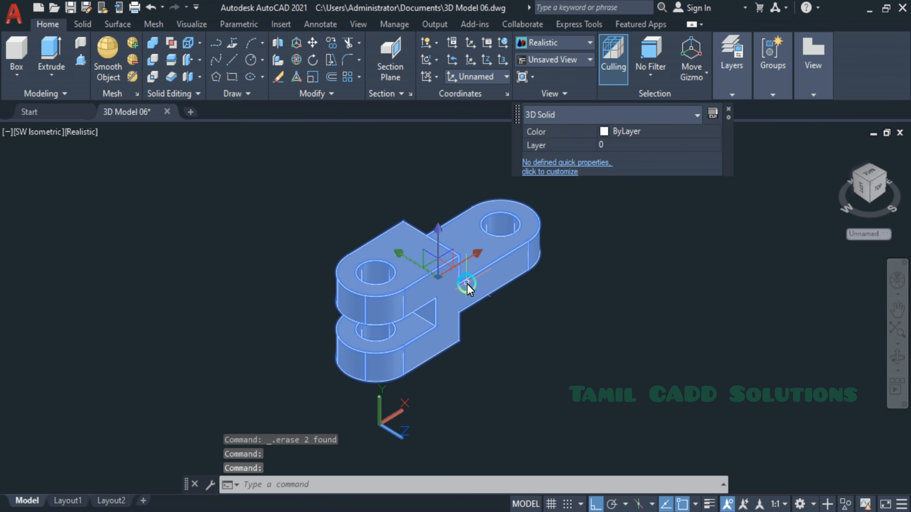
{"action": "left_click", "coordinate": [612, 132]}
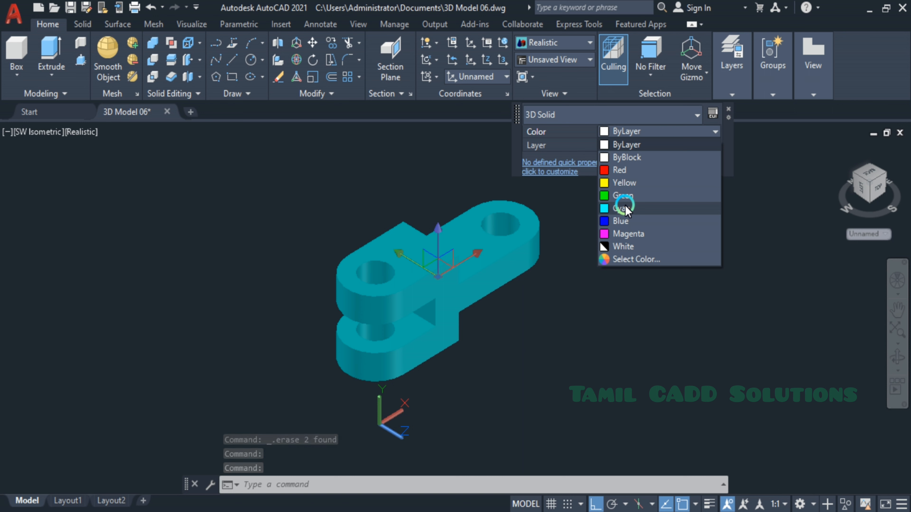
{"action": "left_click", "coordinate": [625, 182]}
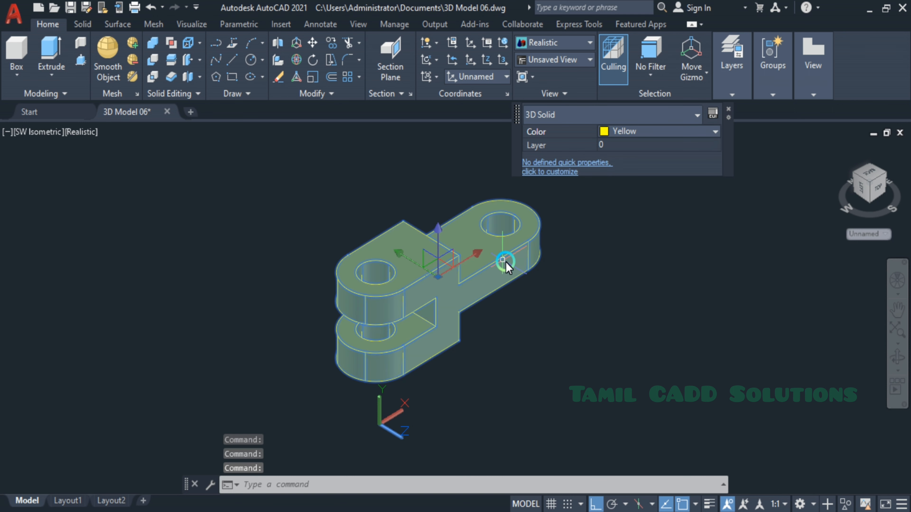
{"action": "key", "text": "Escape"}
{"action": "key", "text": "Escape"}
{"action": "scroll", "coordinate": [474, 319], "scroll_direction": "up", "scroll_amount": 3}
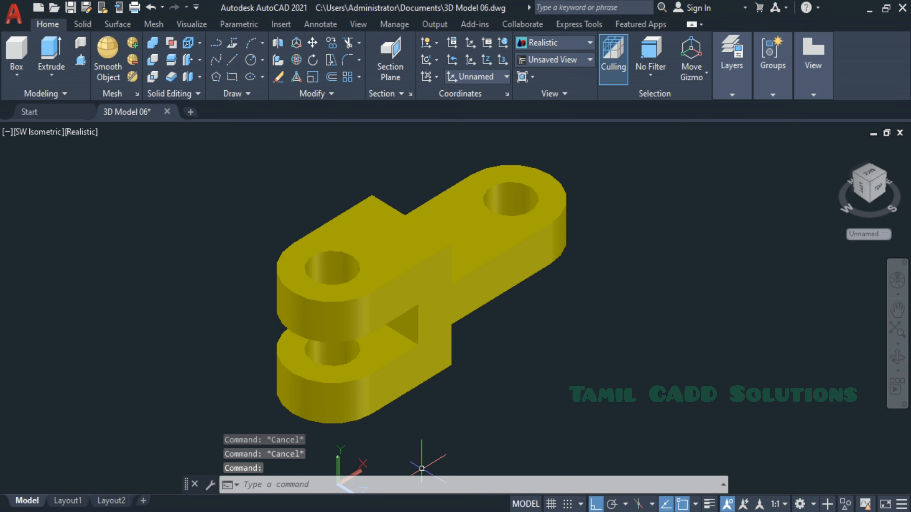
Switch to the CAD exercises PDF to check the EX:6 drawing against the model, and return to AutoCAD.
{"action": "key", "text": "alt+Tab"}
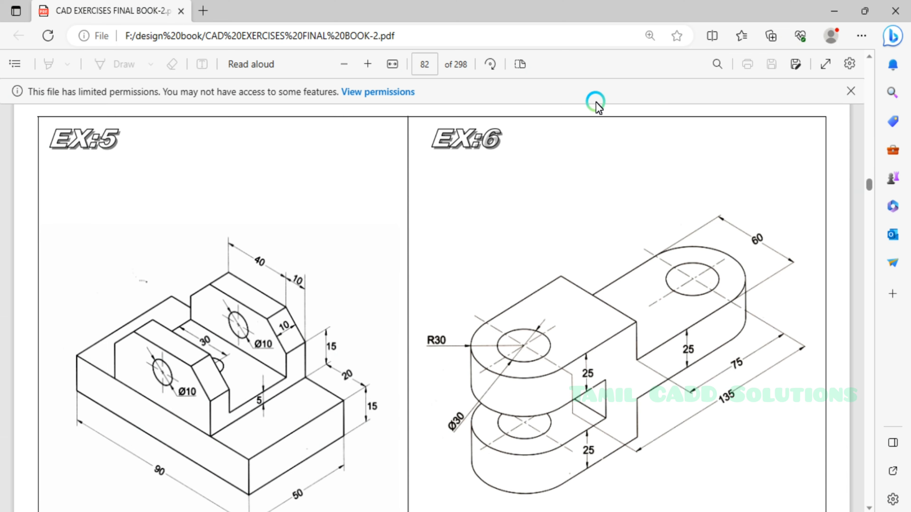
{"action": "left_click", "coordinate": [833, 10]}
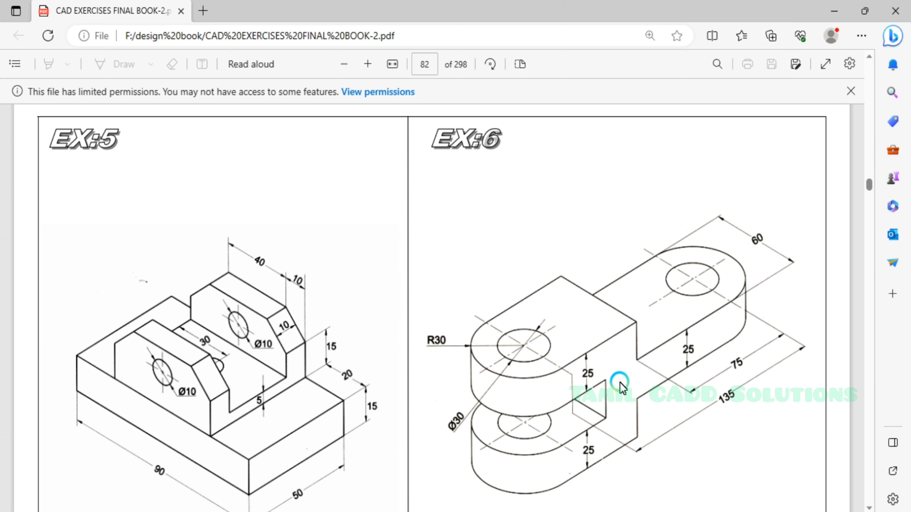
{"action": "left_click", "coordinate": [834, 11]}
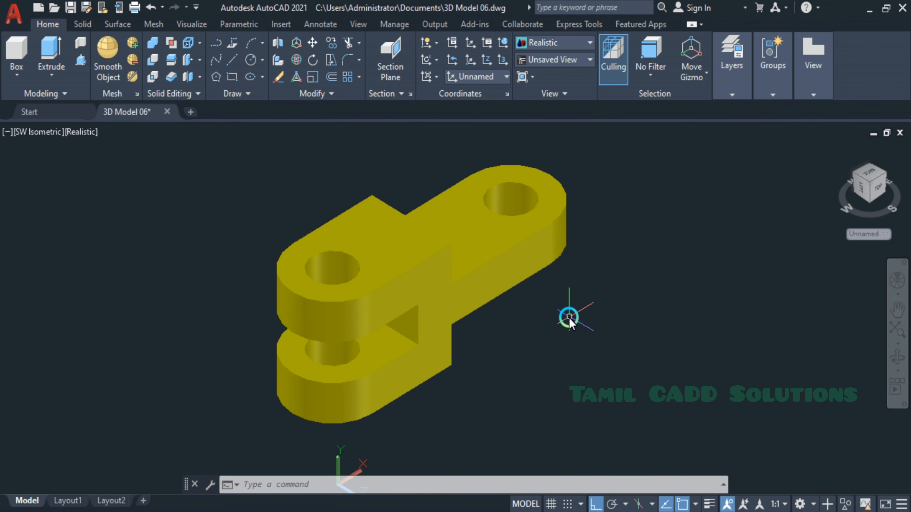
{"action": "left_click", "coordinate": [761, 511]}
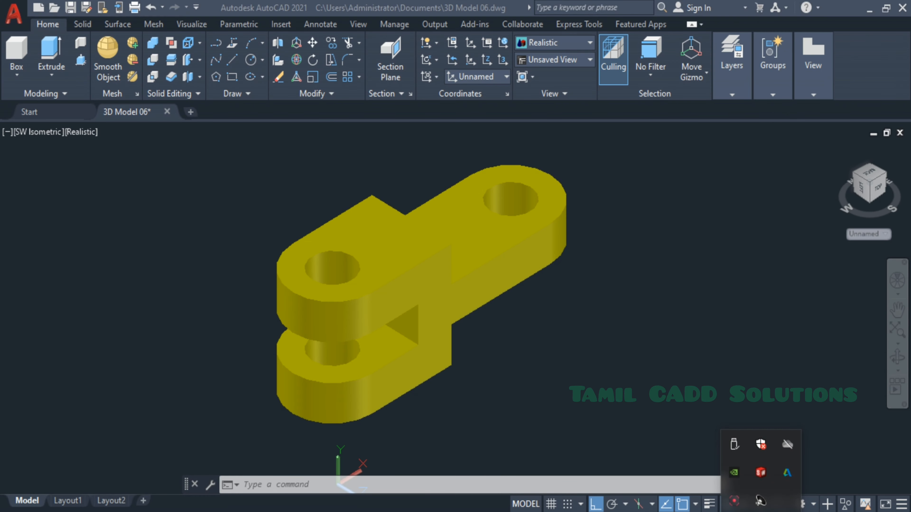
{"action": "left_click", "coordinate": [683, 425]}
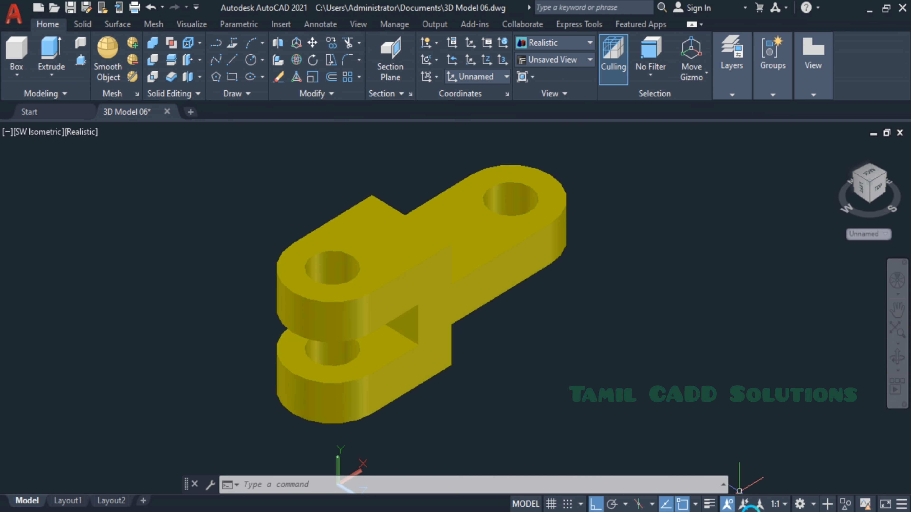